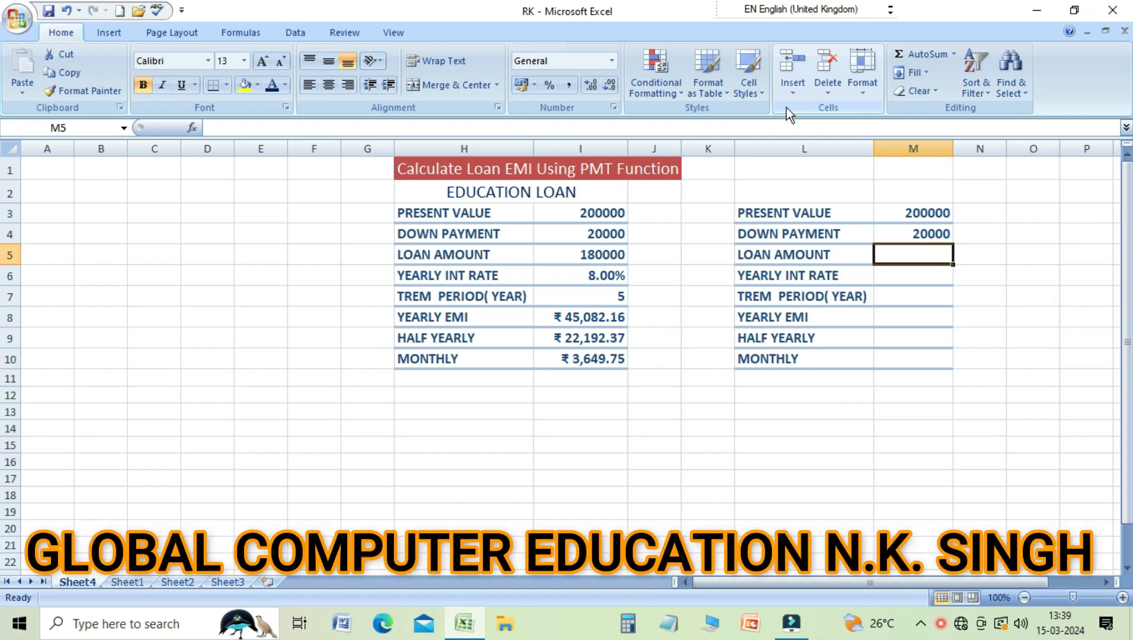
# Examine the completed Education Loan table cell by cell, from its title in H2 through the values and formulas in I3 to I10.
pyautogui.click(251, 33)
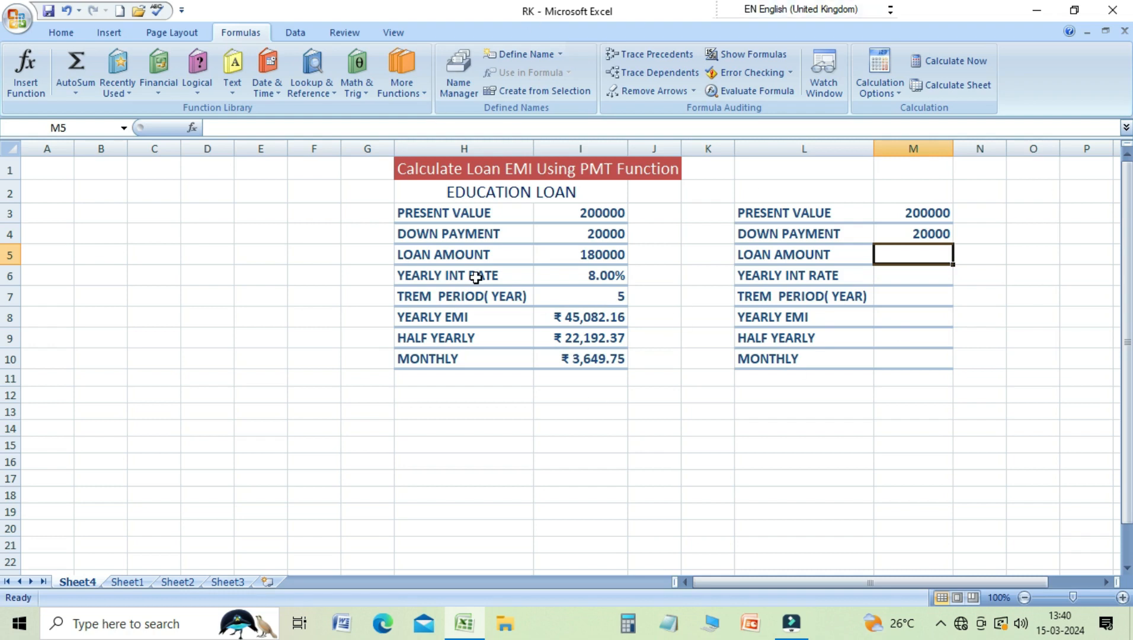
pyautogui.click(487, 194)
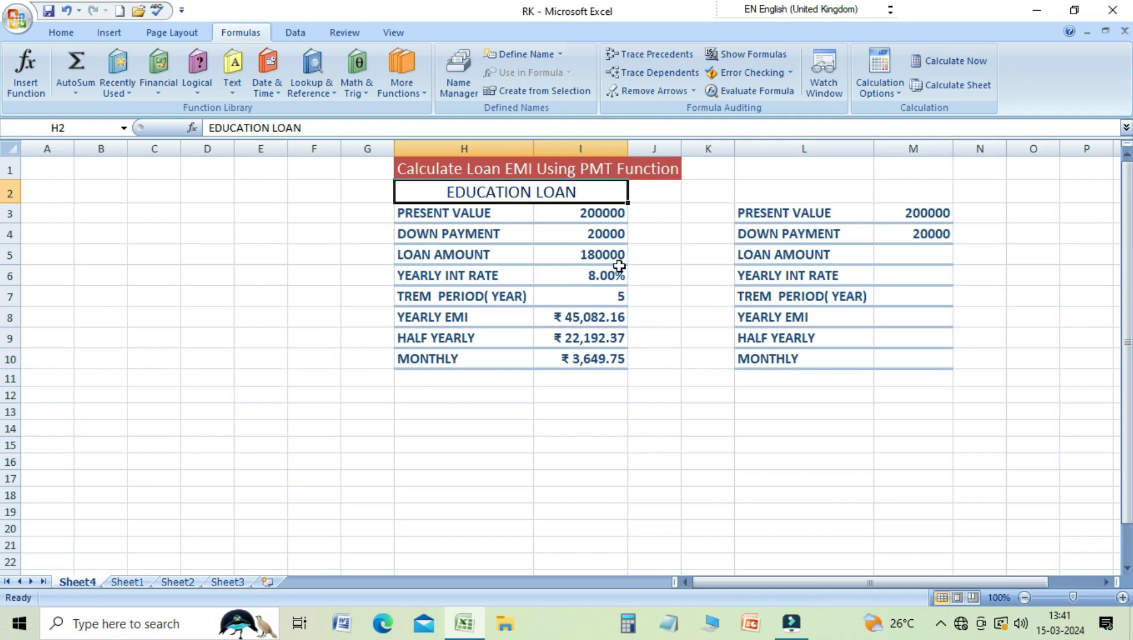
pyautogui.press('Down')
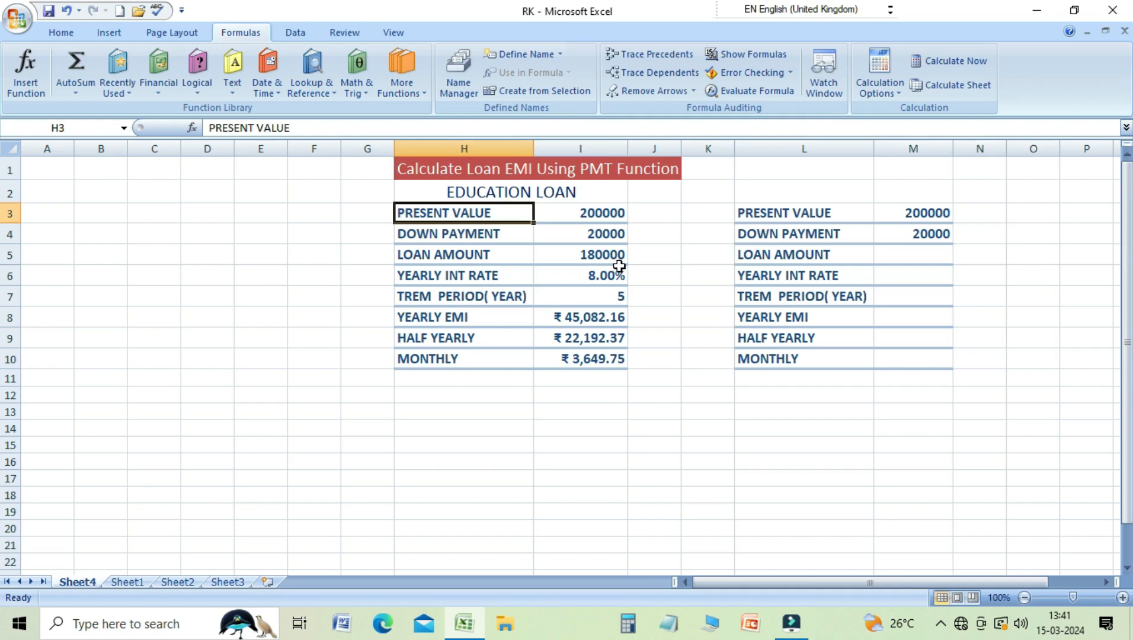
pyautogui.press('Right')
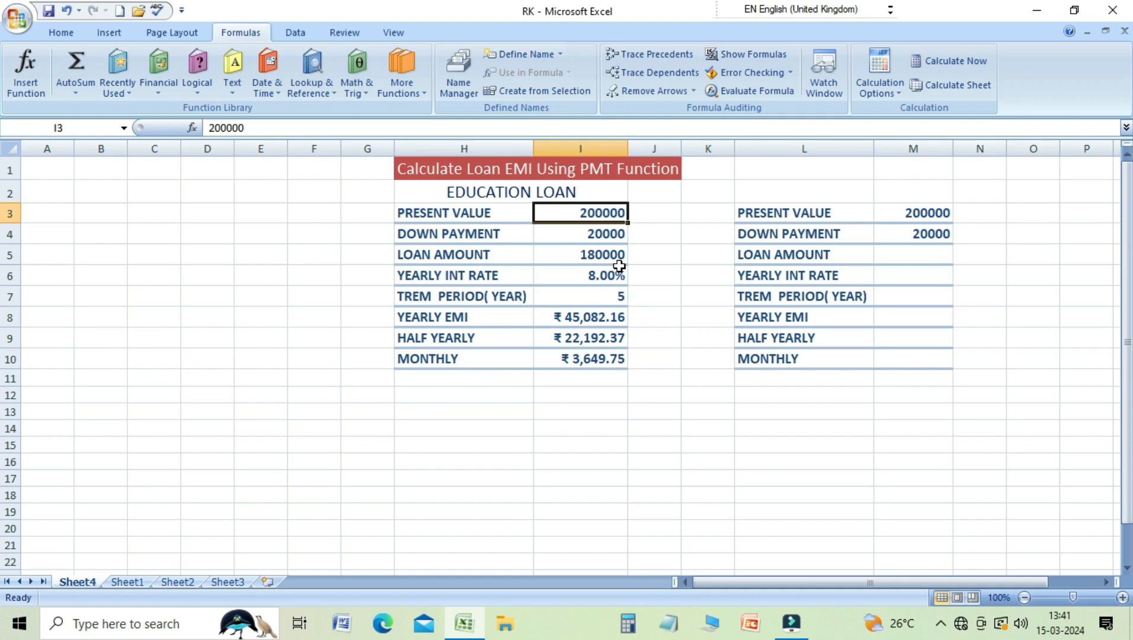
pyautogui.press('Down')
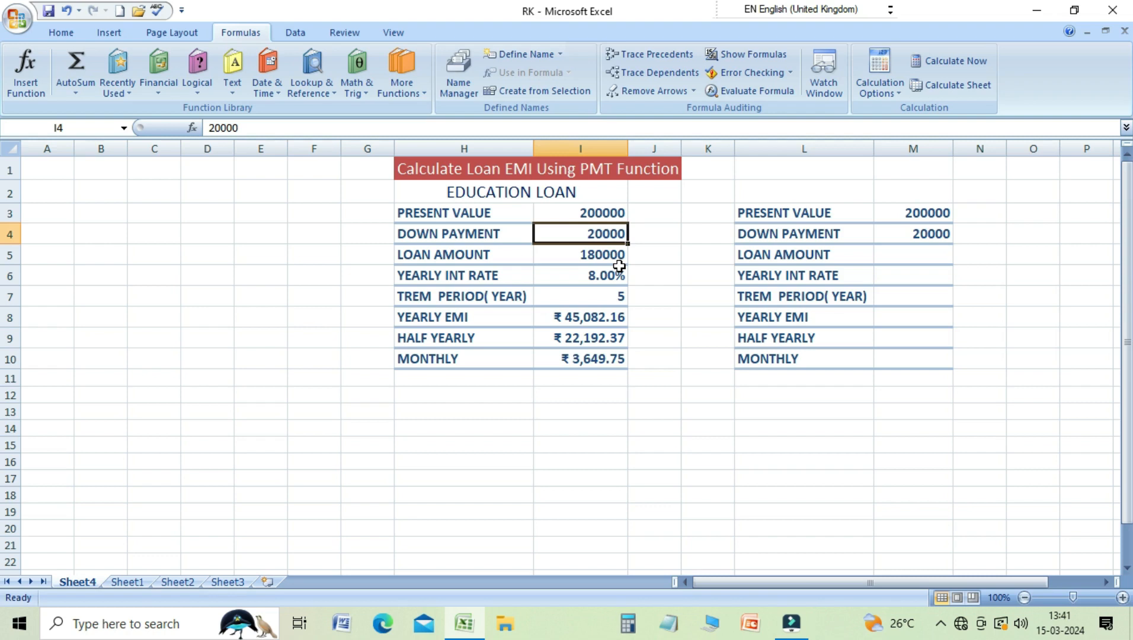
pyautogui.press('Down')
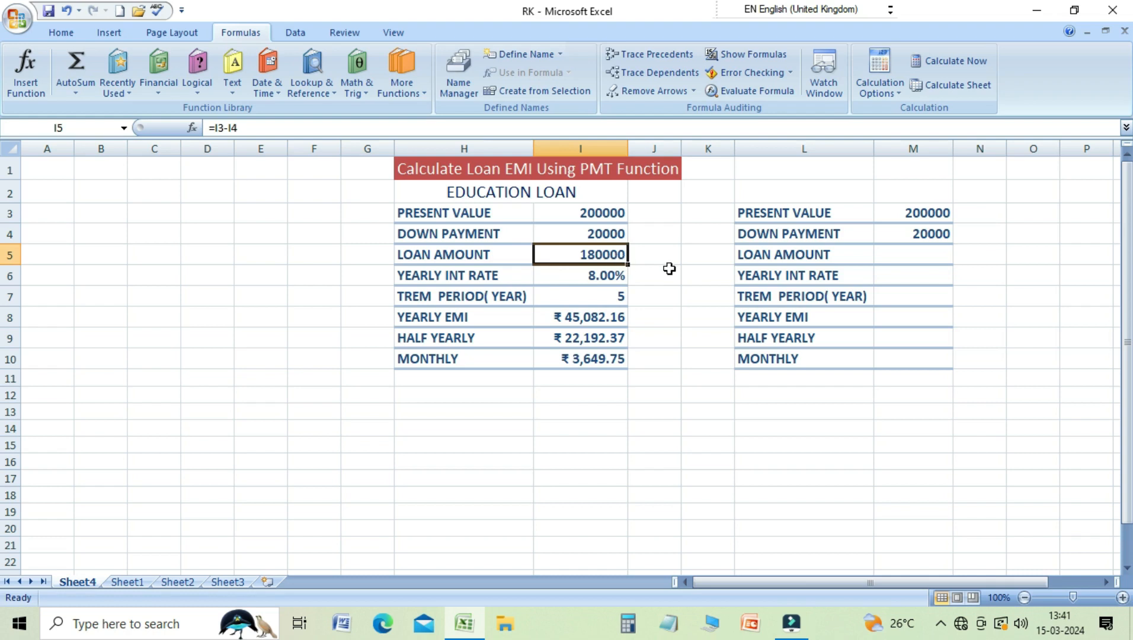
pyautogui.press('Down')
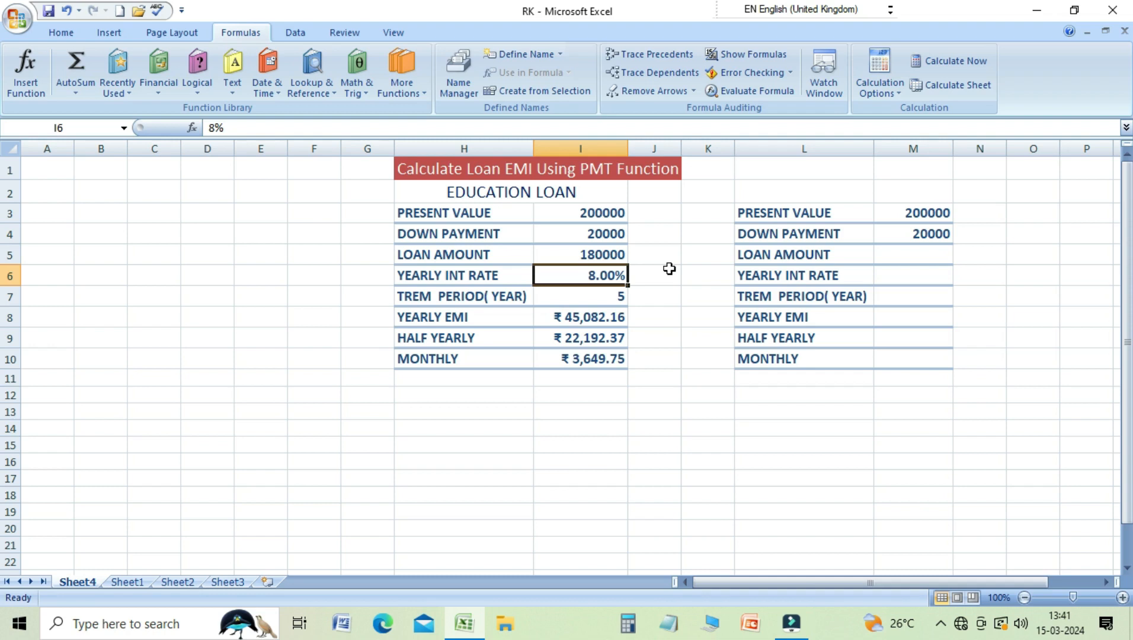
pyautogui.press('Down')
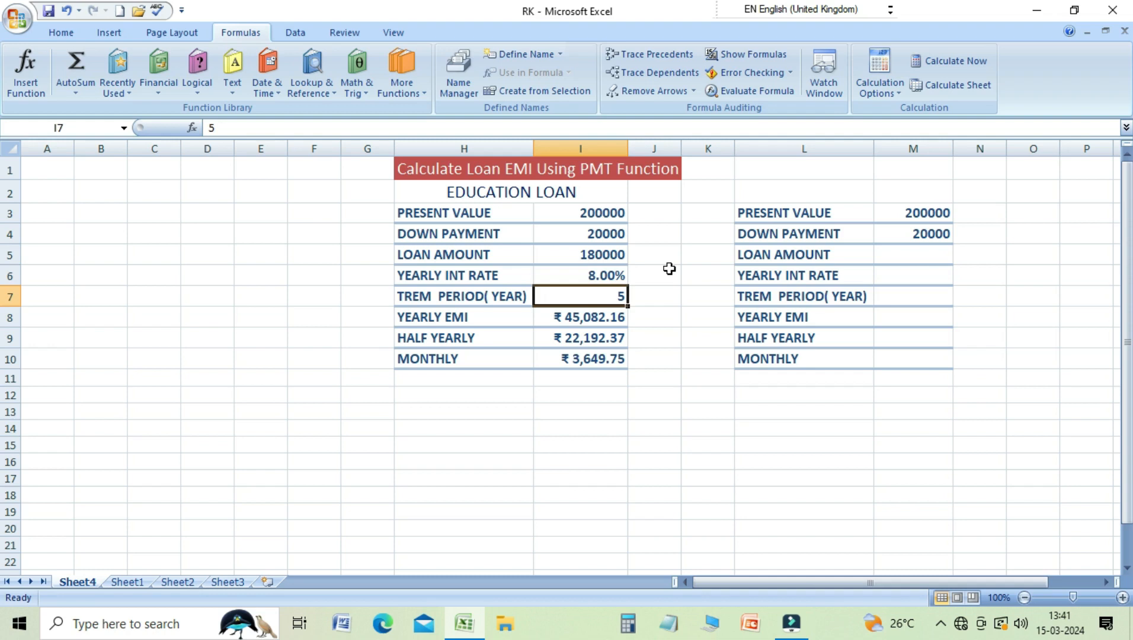
pyautogui.press('Down')
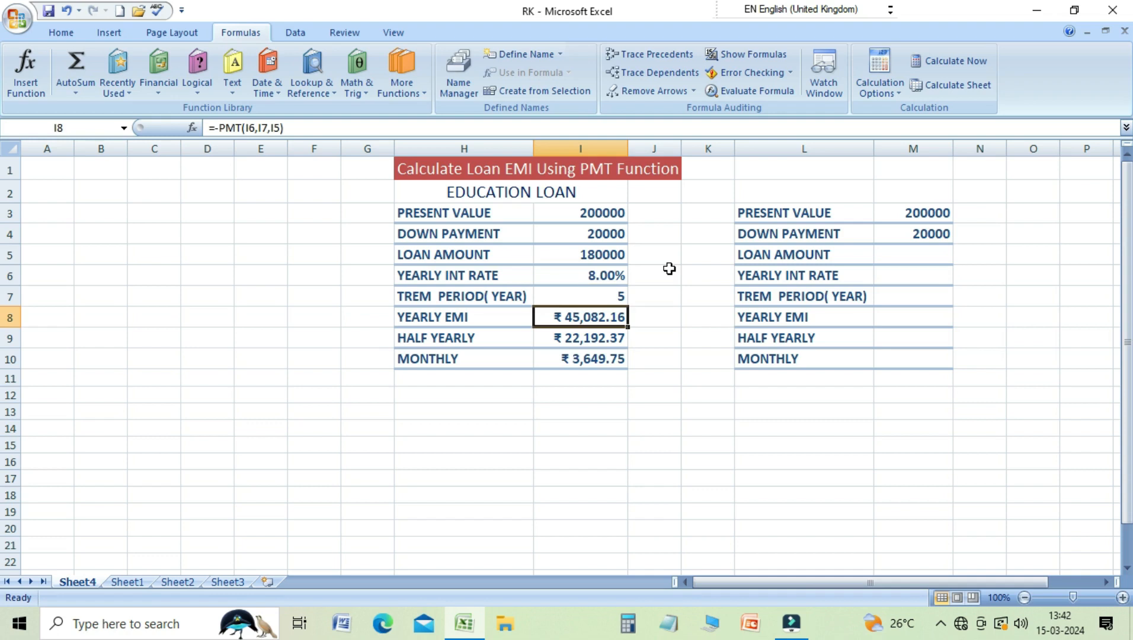
pyautogui.press('Down')
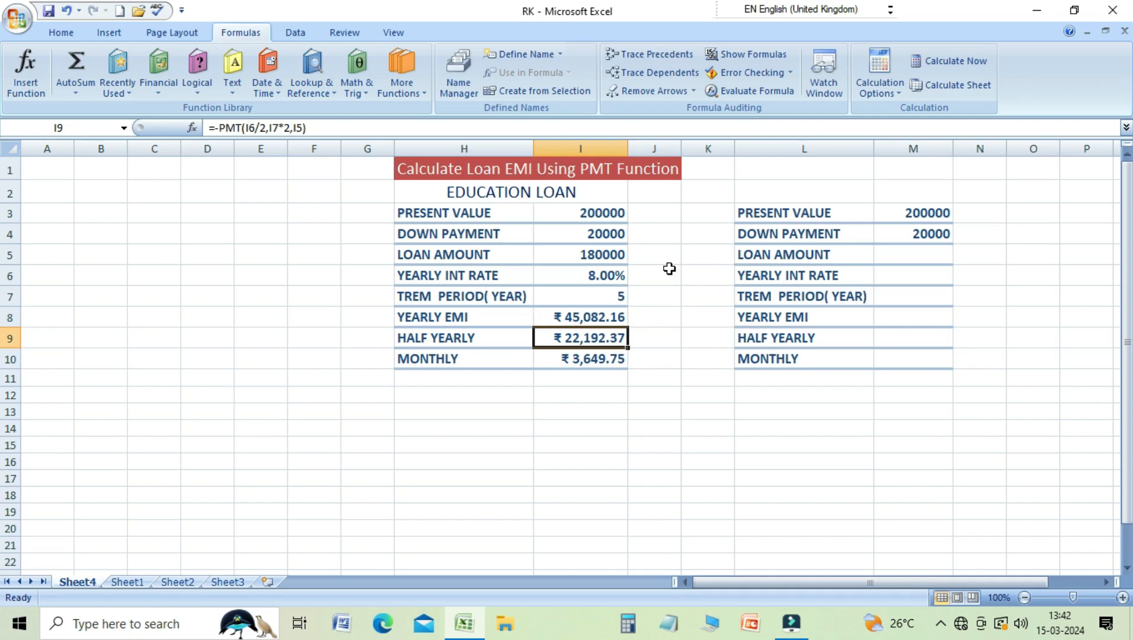
pyautogui.press('Down')
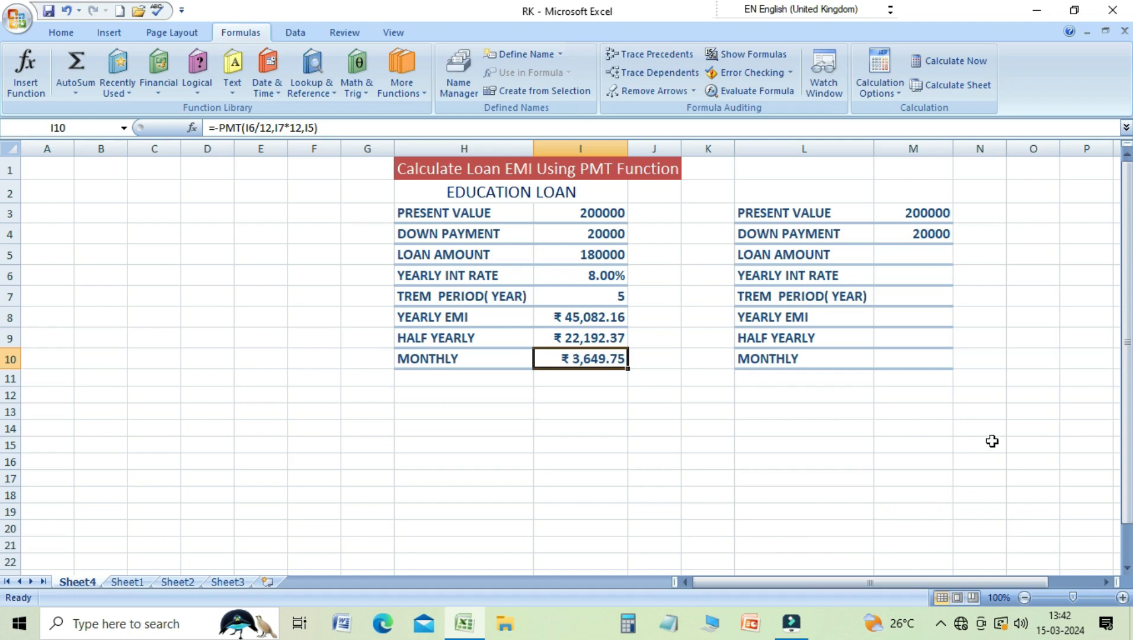
# Calculate the second table's loan amount in M5 by subtracting the down payment from the present value with =M3-M4.
pyautogui.click(1106, 583)
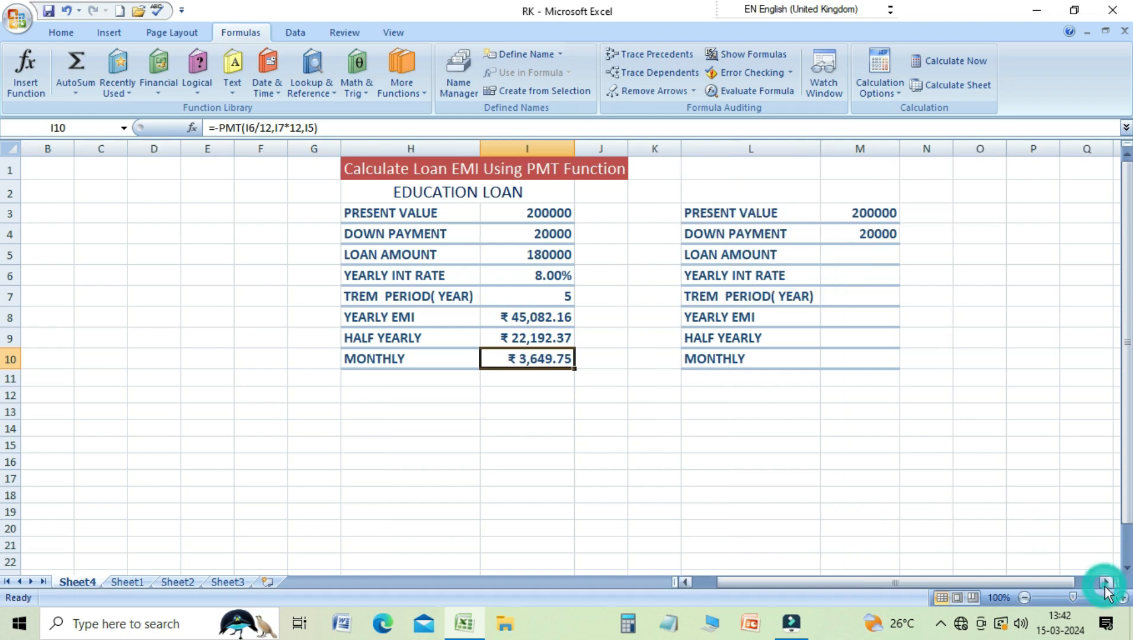
pyautogui.click(1105, 583)
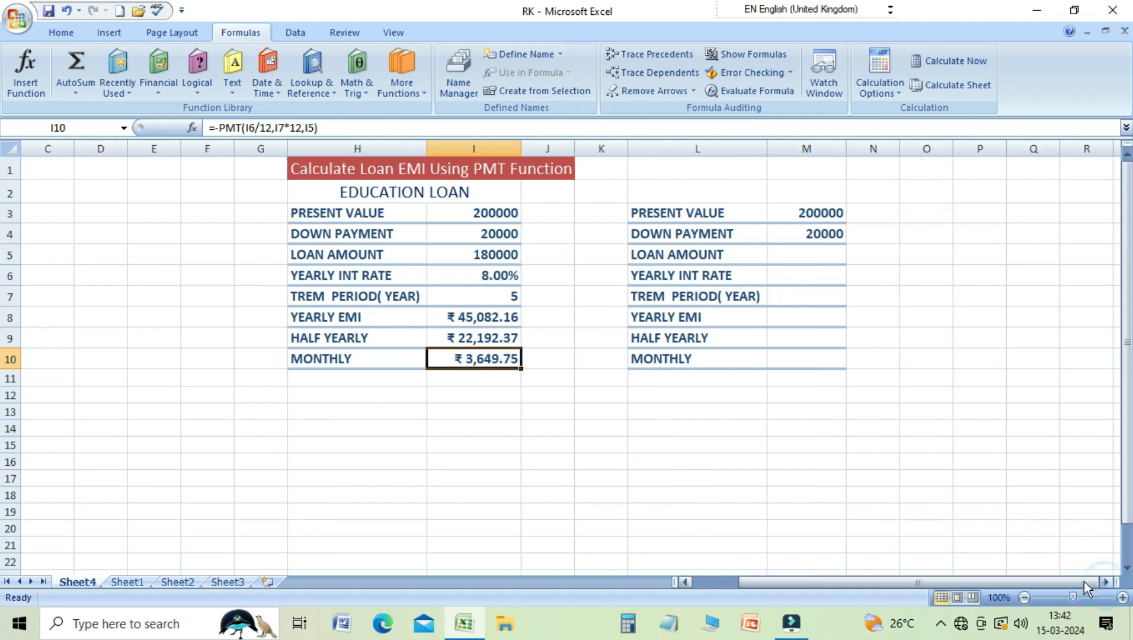
pyautogui.click(807, 256)
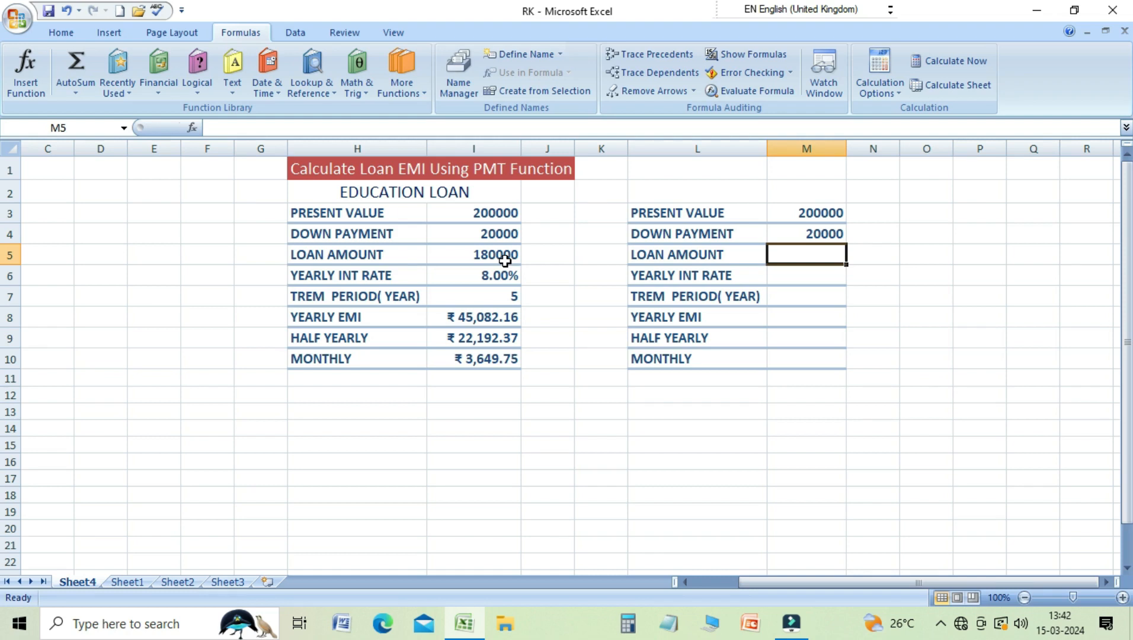
pyautogui.write('=')
pyautogui.press('BackSpace')
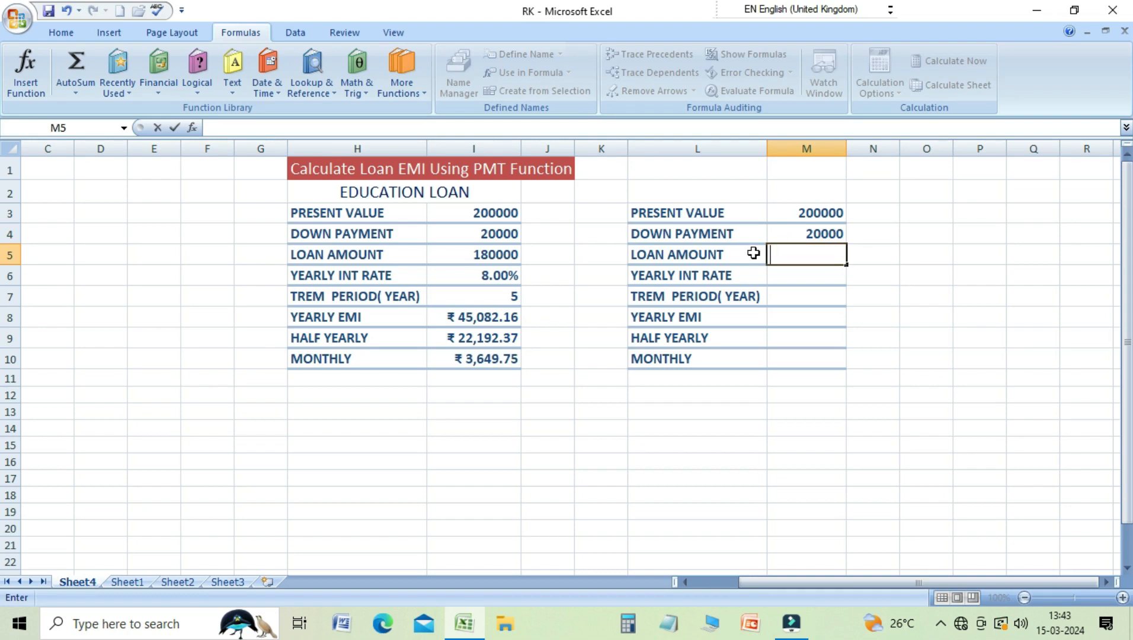
pyautogui.write('=')
pyautogui.click(808, 213)
pyautogui.write('-')
pyautogui.click(798, 236)
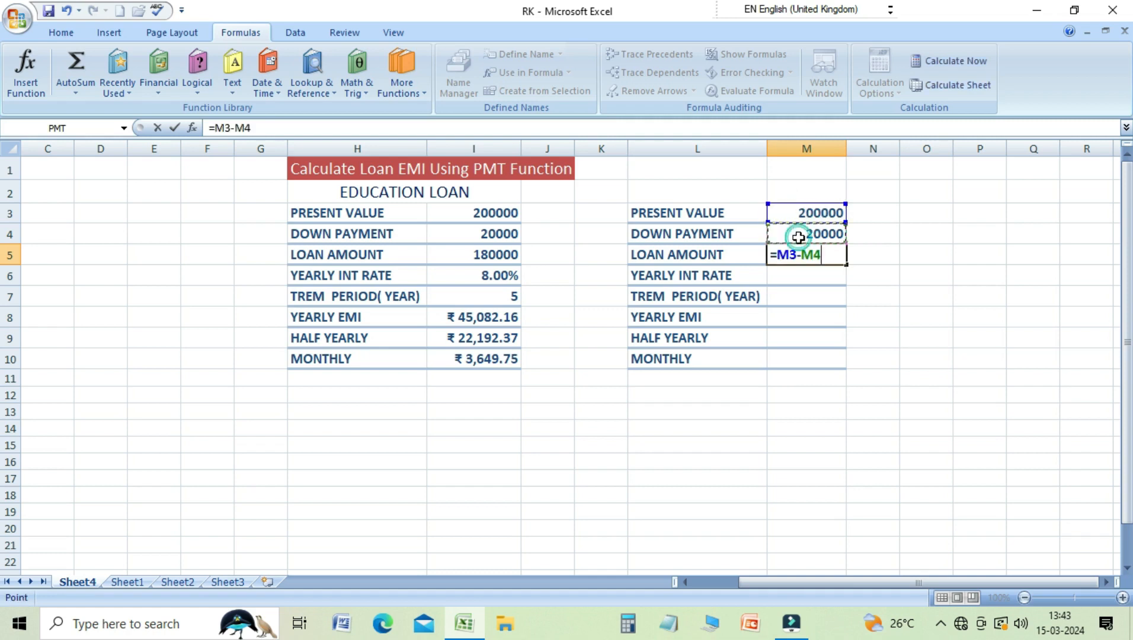
pyautogui.press('Return')
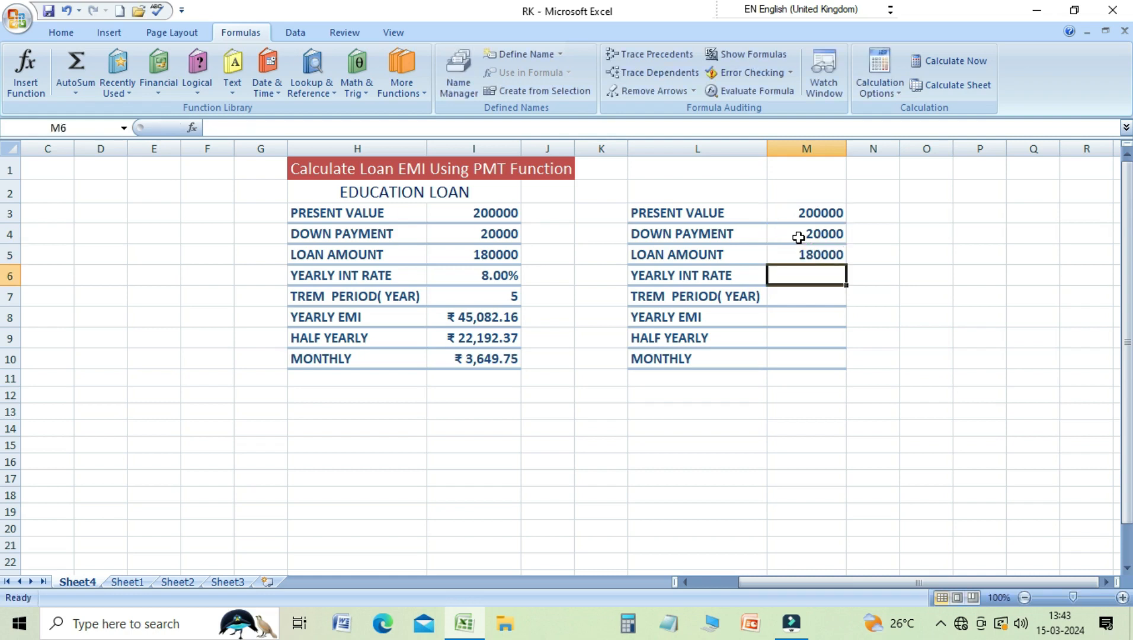
# Enter a yearly interest rate of 8% in M6 and a term period of 5 years in M7.
pyautogui.write('8')
pyautogui.press('Return')
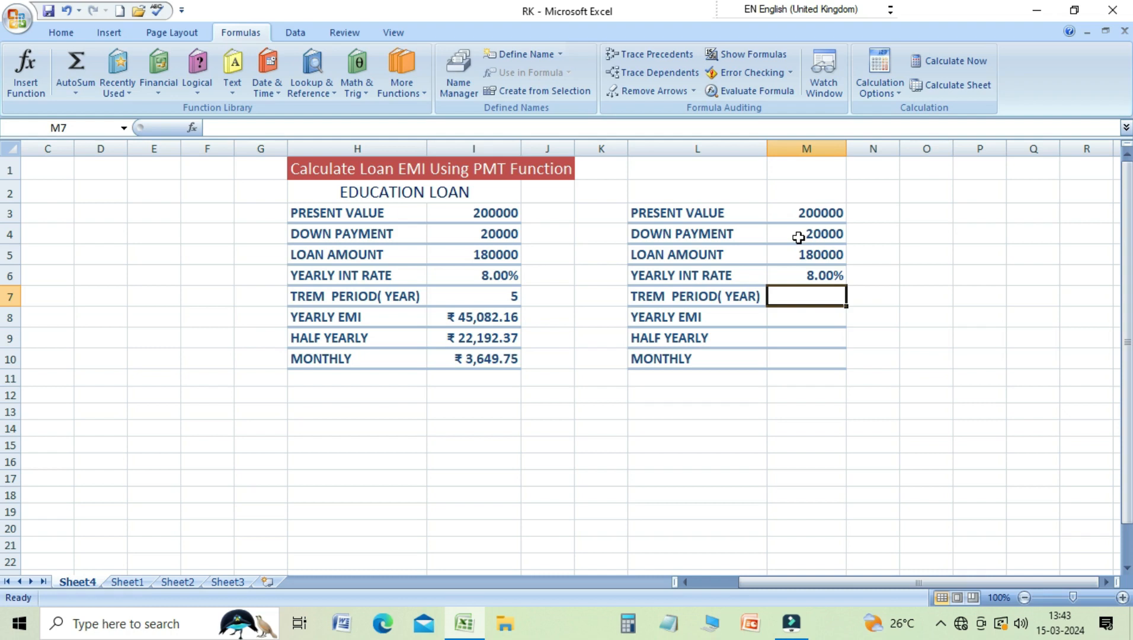
pyautogui.write('5')
pyautogui.press('Return')
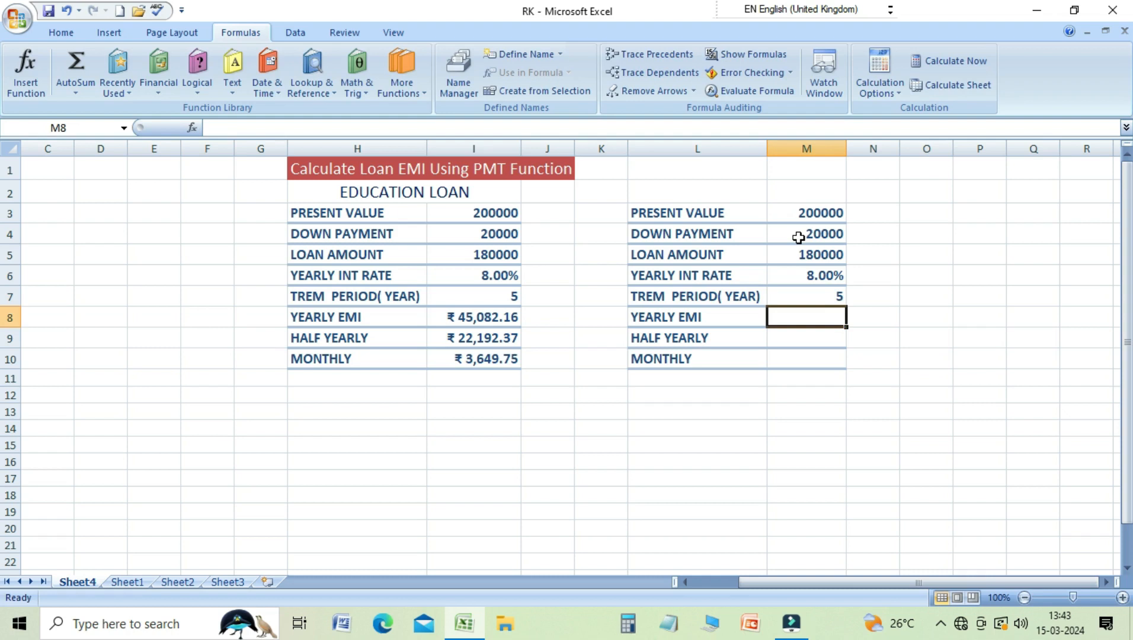
# Calculate the yearly EMI in M8 with =PMT(M6,M7,M5), using the interest rate, term period and loan amount.
pyautogui.write('=')
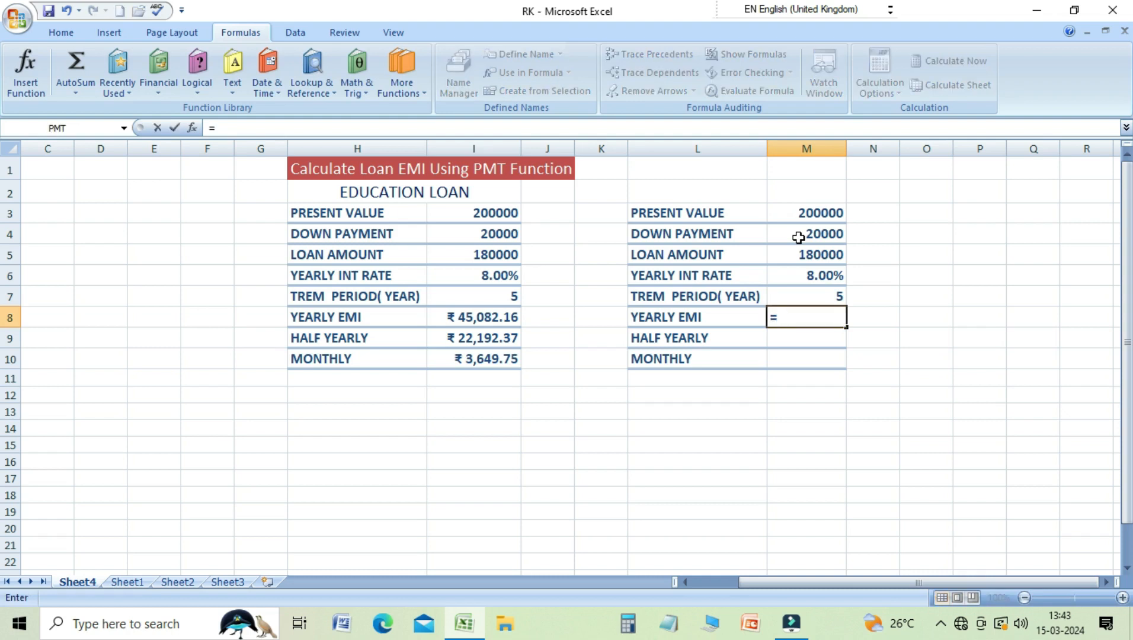
pyautogui.write('PMT')
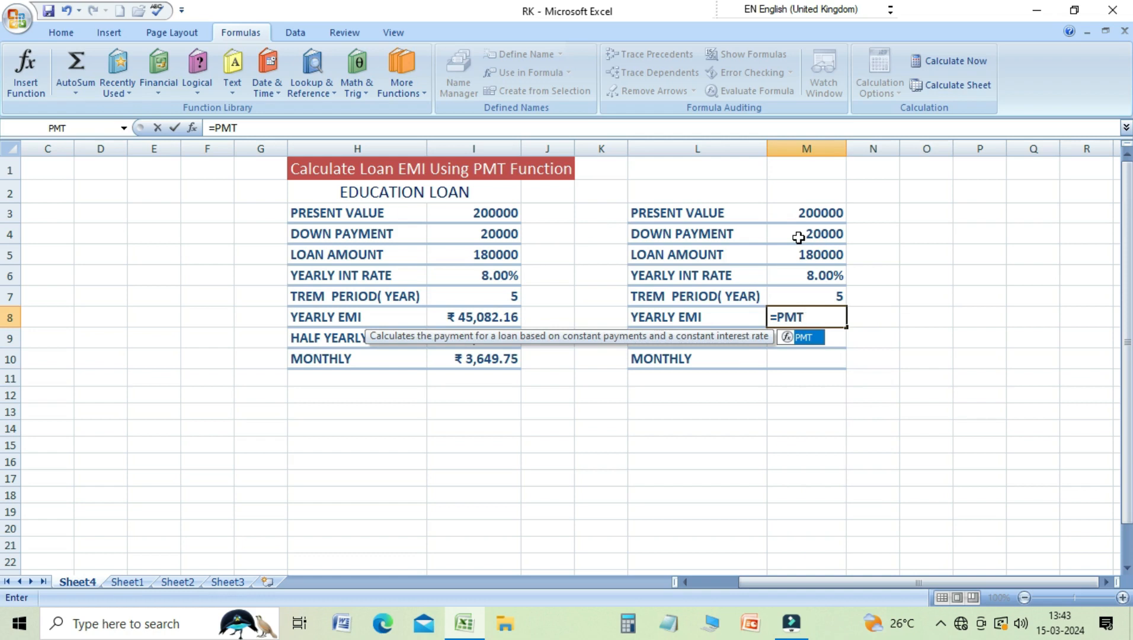
pyautogui.write('(')
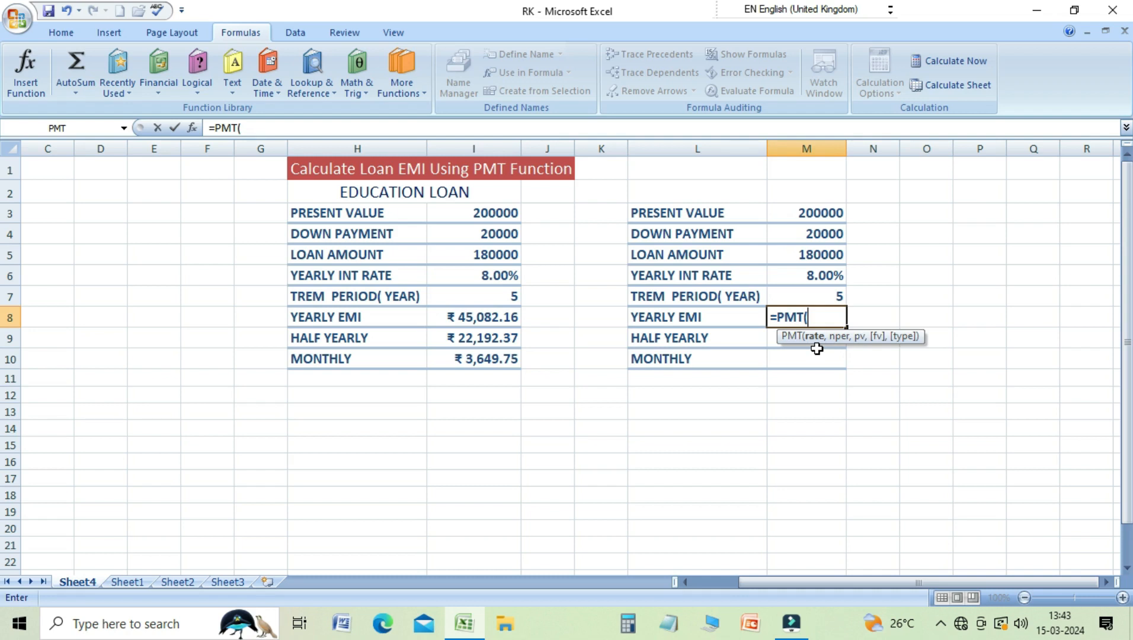
pyautogui.click(827, 275)
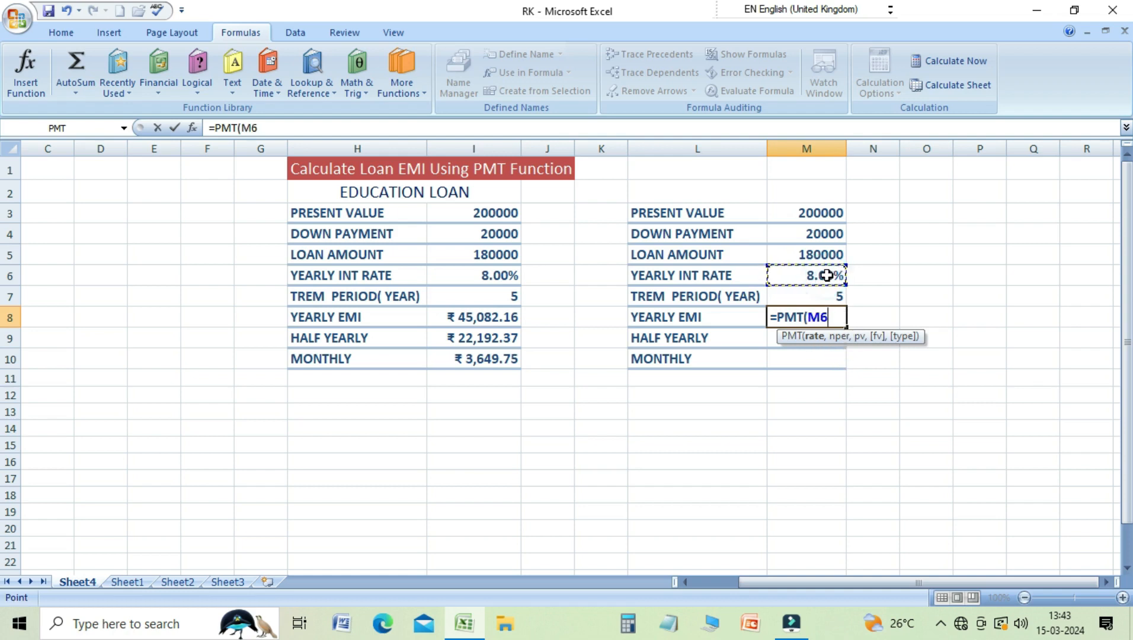
pyautogui.write(',')
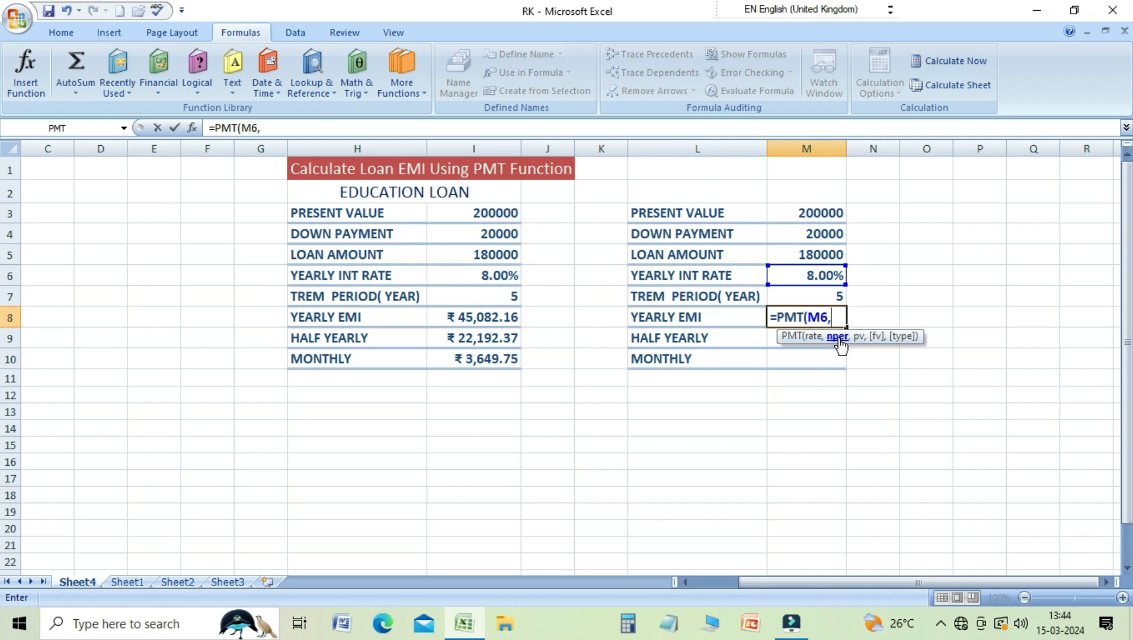
pyautogui.click(809, 298)
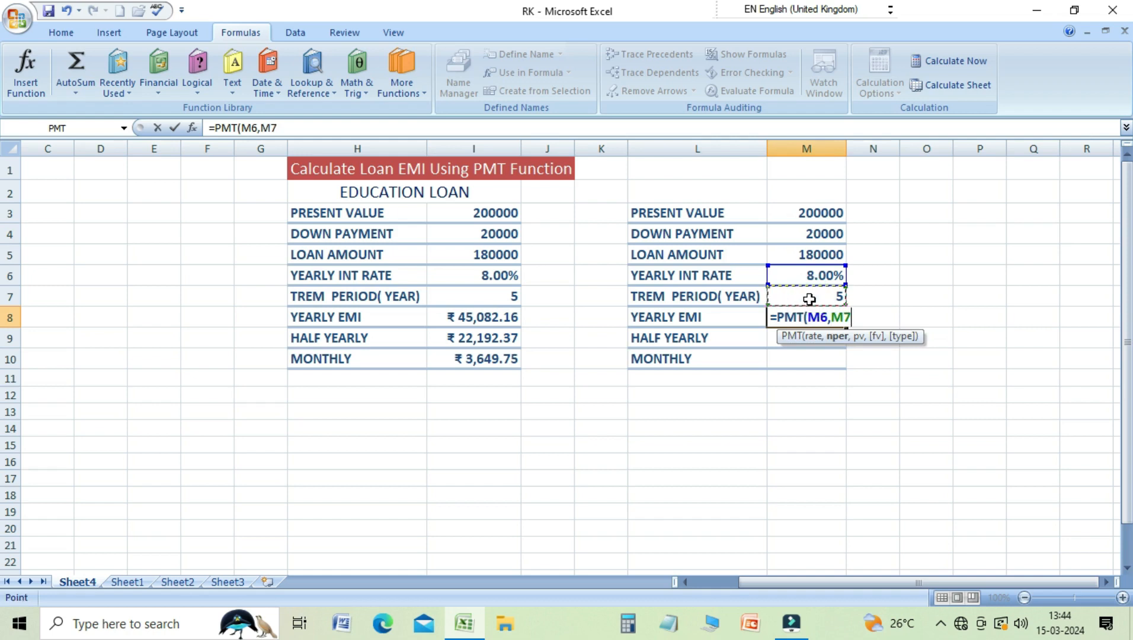
pyautogui.write(',')
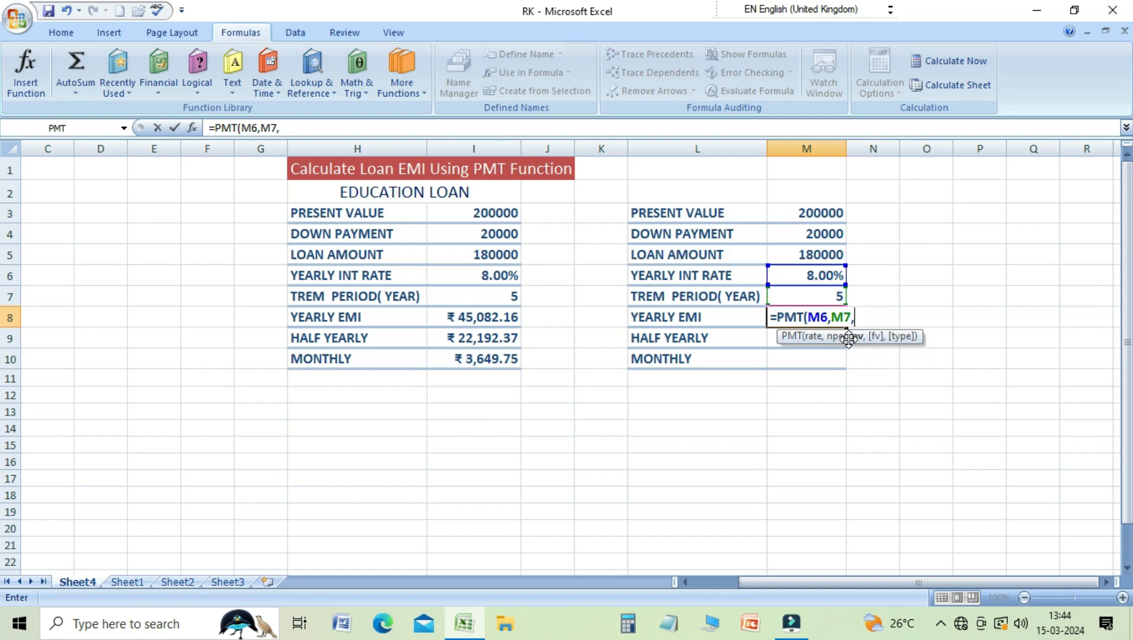
pyautogui.click(811, 256)
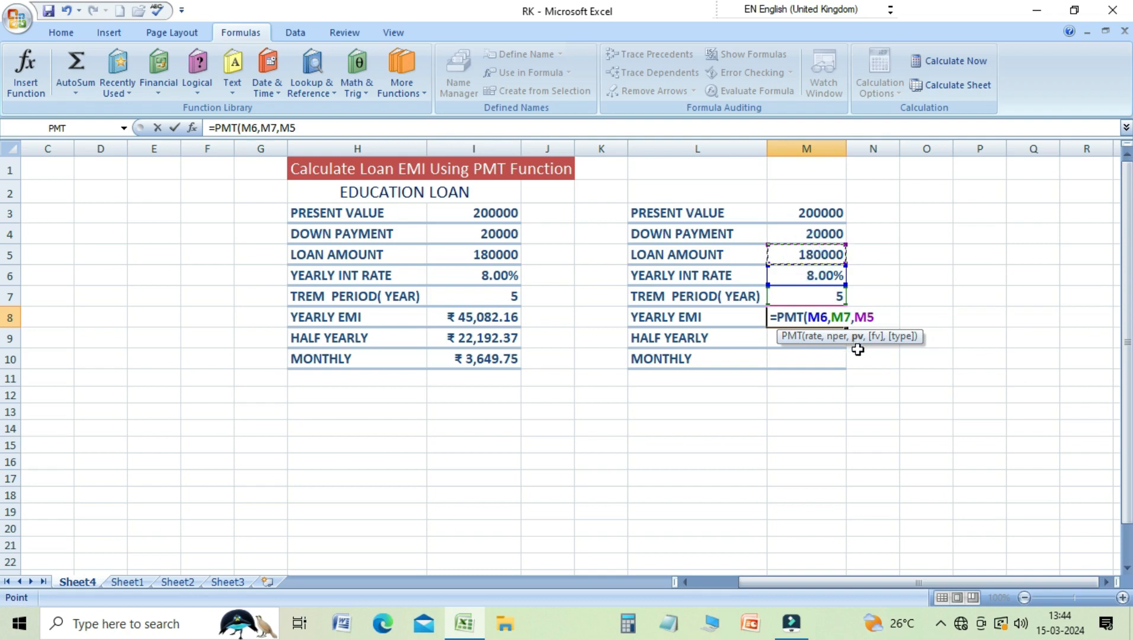
pyautogui.write(')')
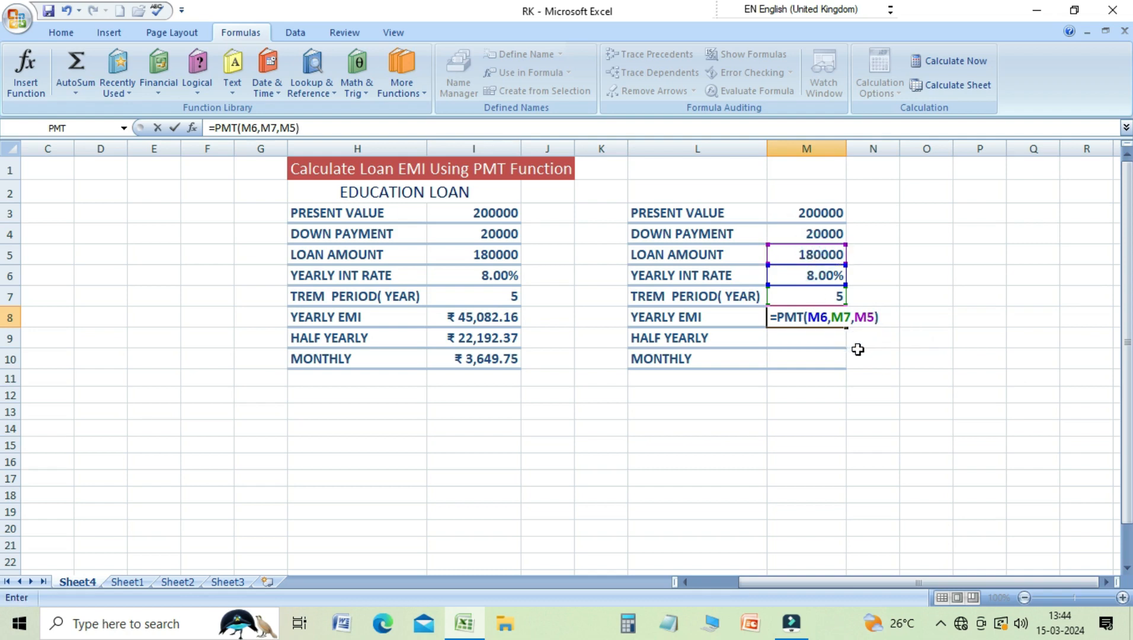
pyautogui.press('Return')
# Insert a minus sign before PMT in the yearly EMI formula in M8, making it =-PMT(M6,M7,M5).
pyautogui.press('Up')
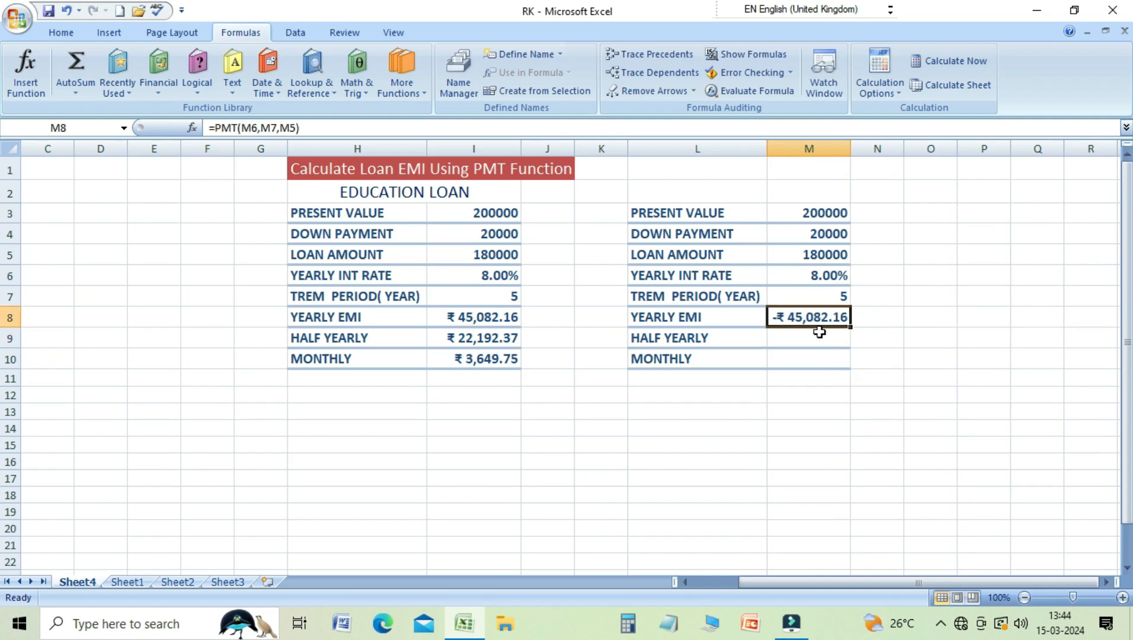
pyautogui.press('F2')
pyautogui.press('Left')
pyautogui.press('Left')
pyautogui.press('Left')
pyautogui.press('Left')
pyautogui.press('Left')
pyautogui.press('Left')
pyautogui.press('Left')
pyautogui.press('Left')
pyautogui.press('Left')
pyautogui.press('Left')
pyautogui.press('Left')
pyautogui.press('Left')
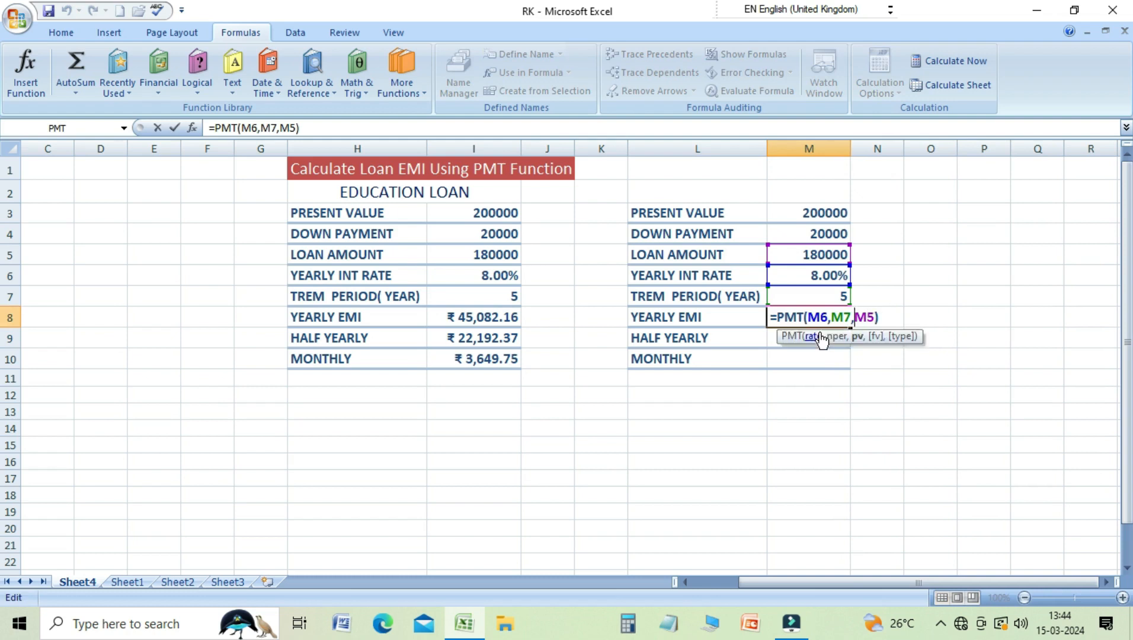
pyautogui.press('Left')
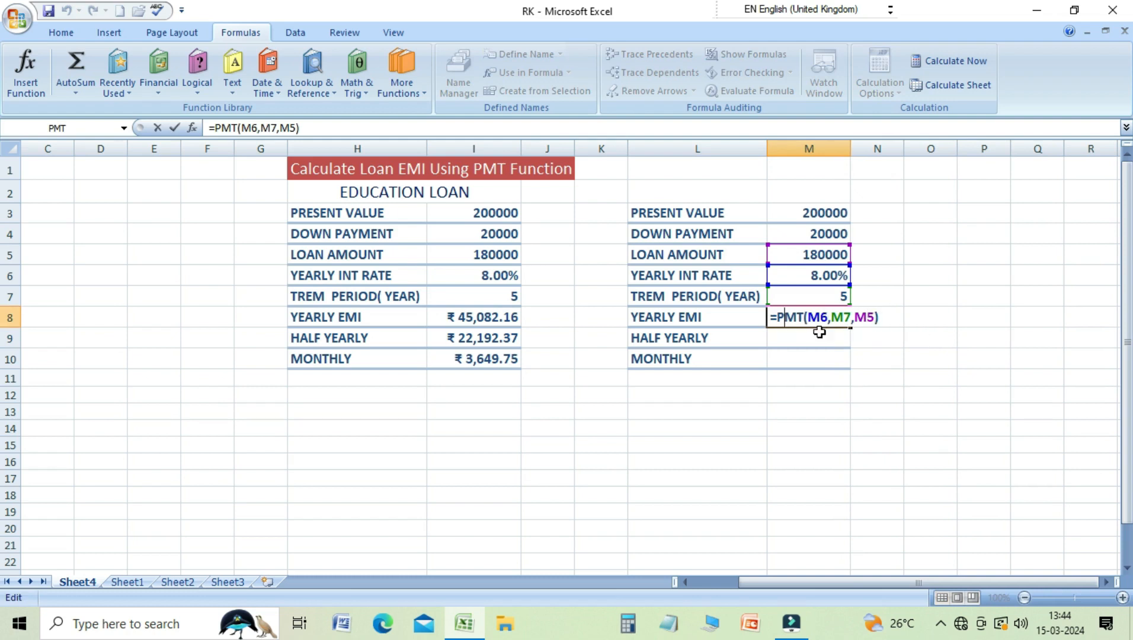
pyautogui.write('-')
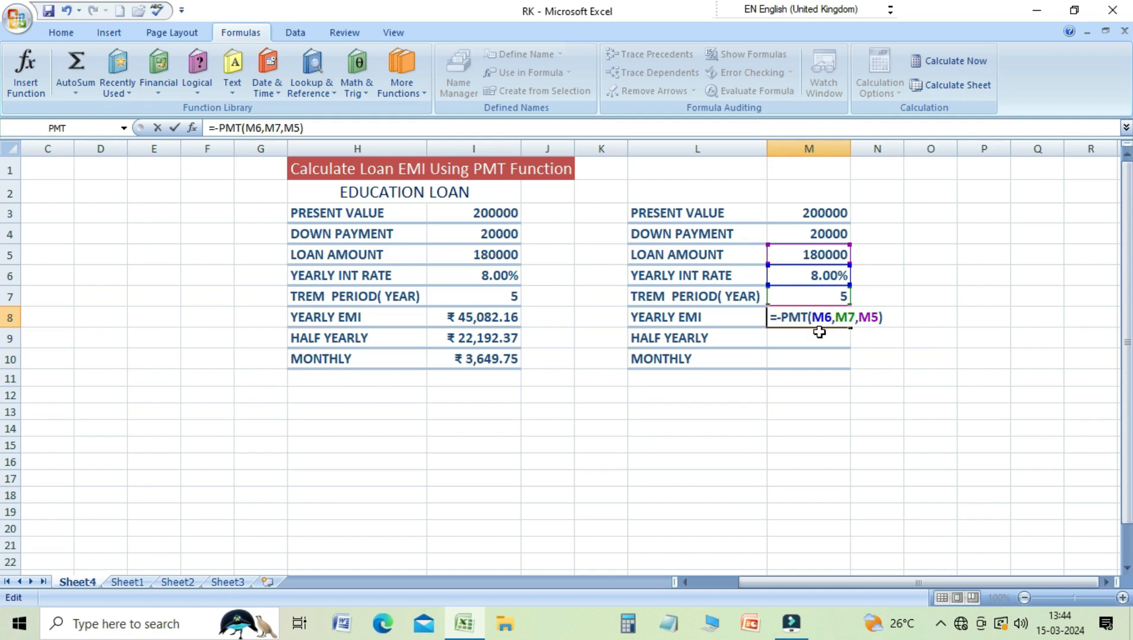
pyautogui.press('Return')
pyautogui.press('Up')
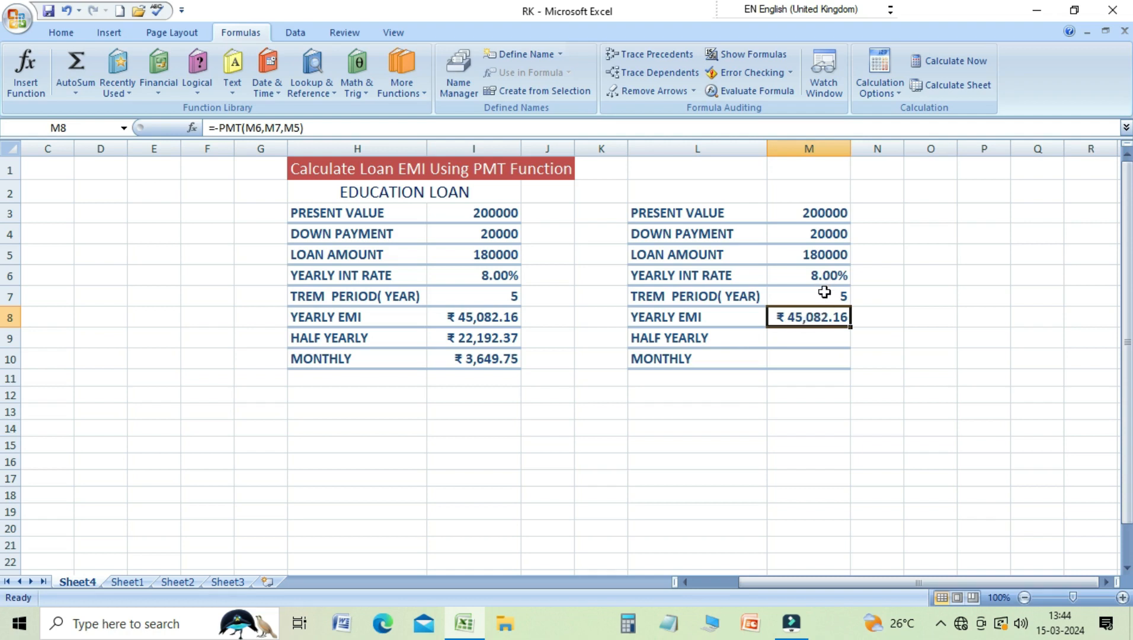
# Calculate the half-yearly EMI in M9 with =PMT(M6/2,M7*2,M5), halving the interest rate and doubling the term period.
pyautogui.click(808, 339)
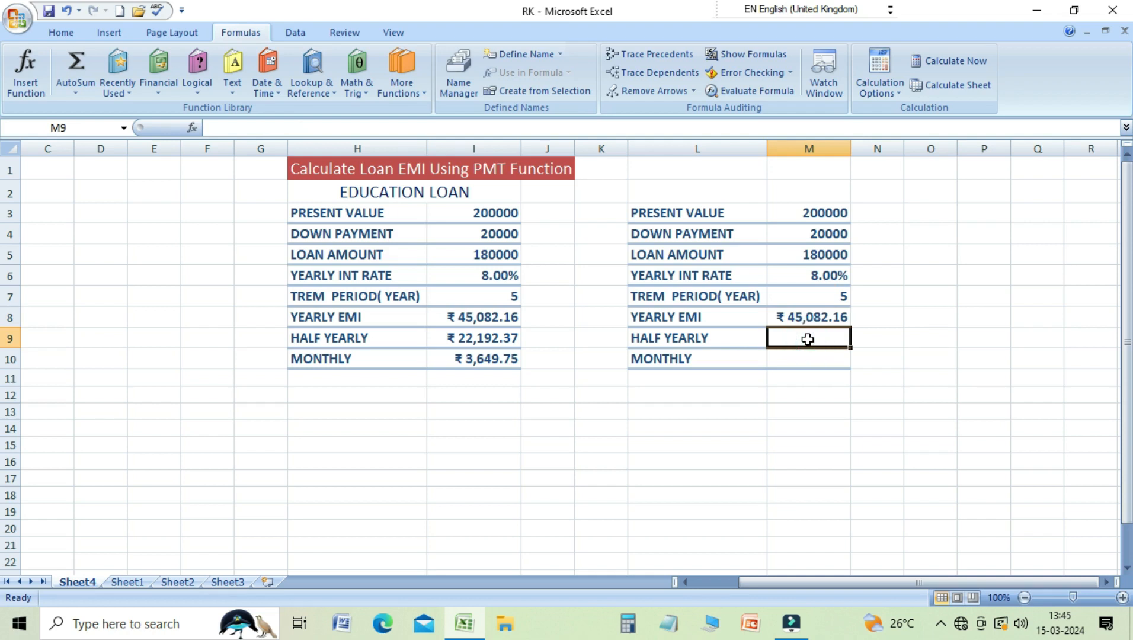
pyautogui.write('=')
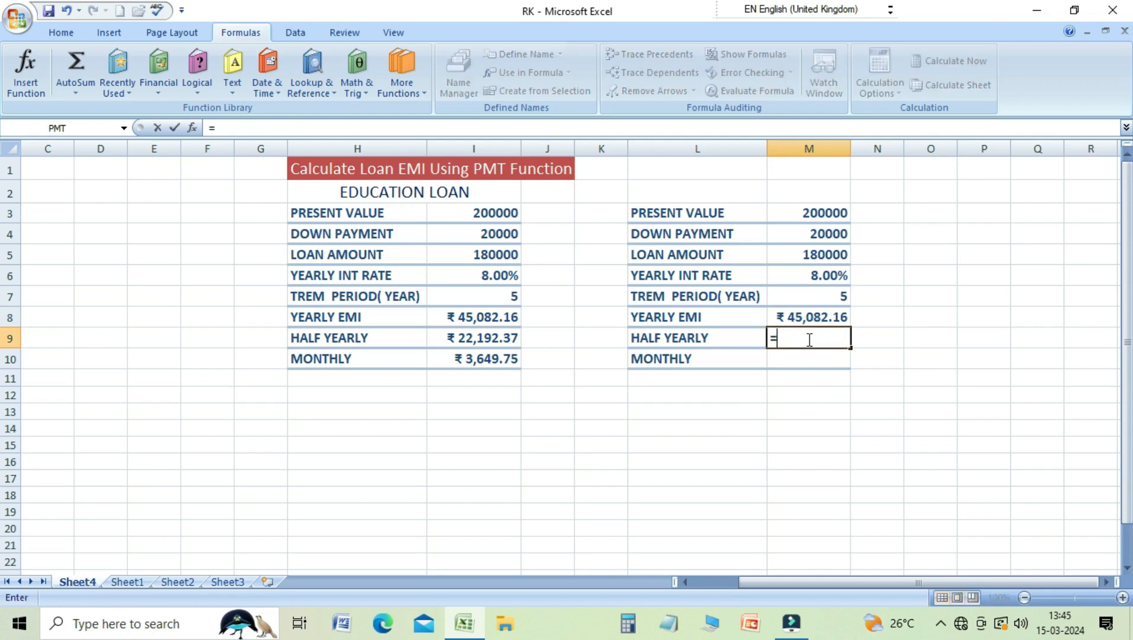
pyautogui.write('PMT')
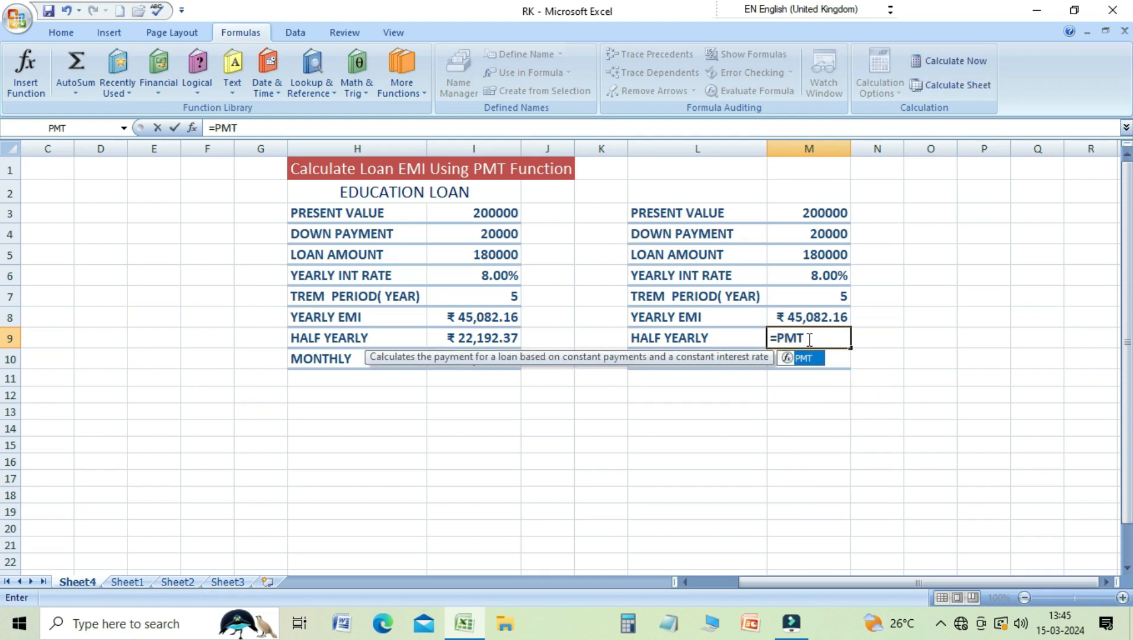
pyautogui.write('(')
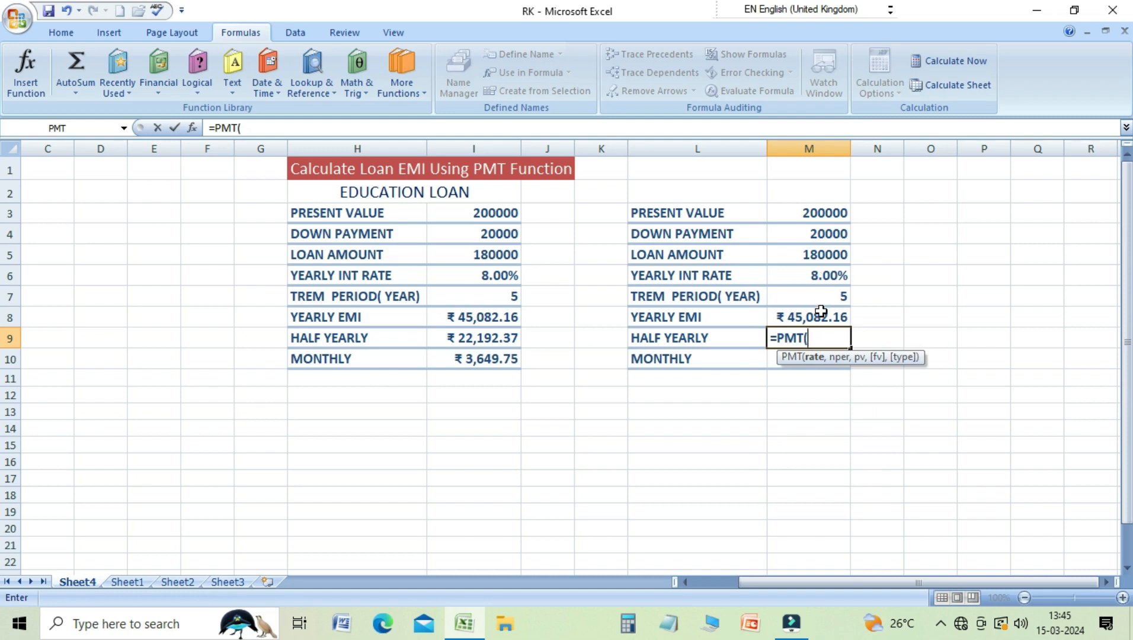
pyautogui.click(818, 277)
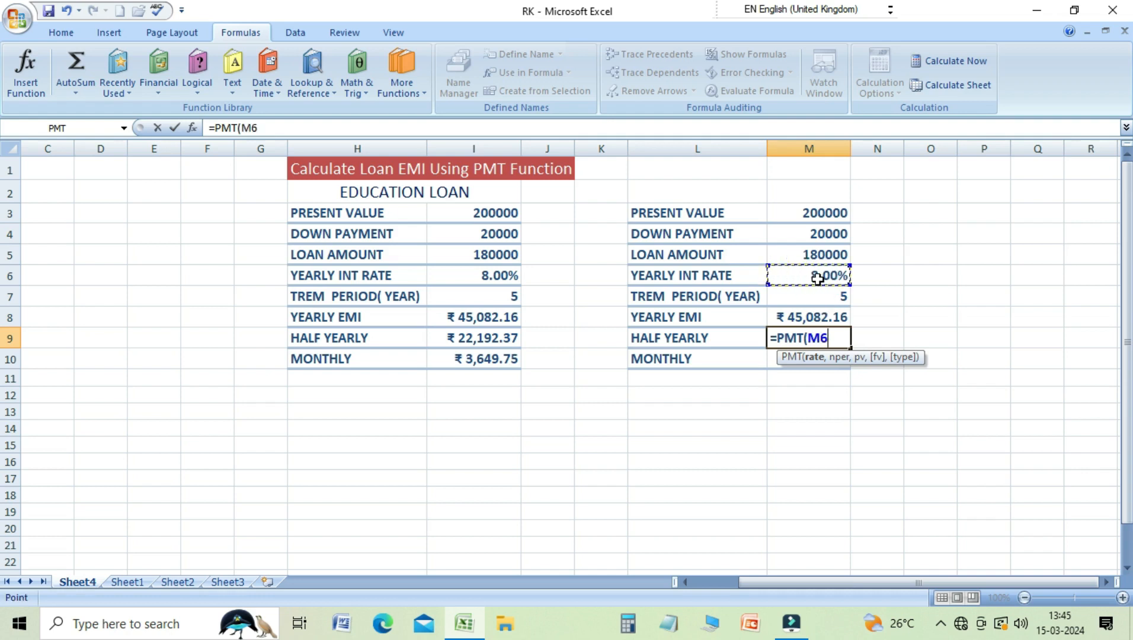
pyautogui.write('/2,')
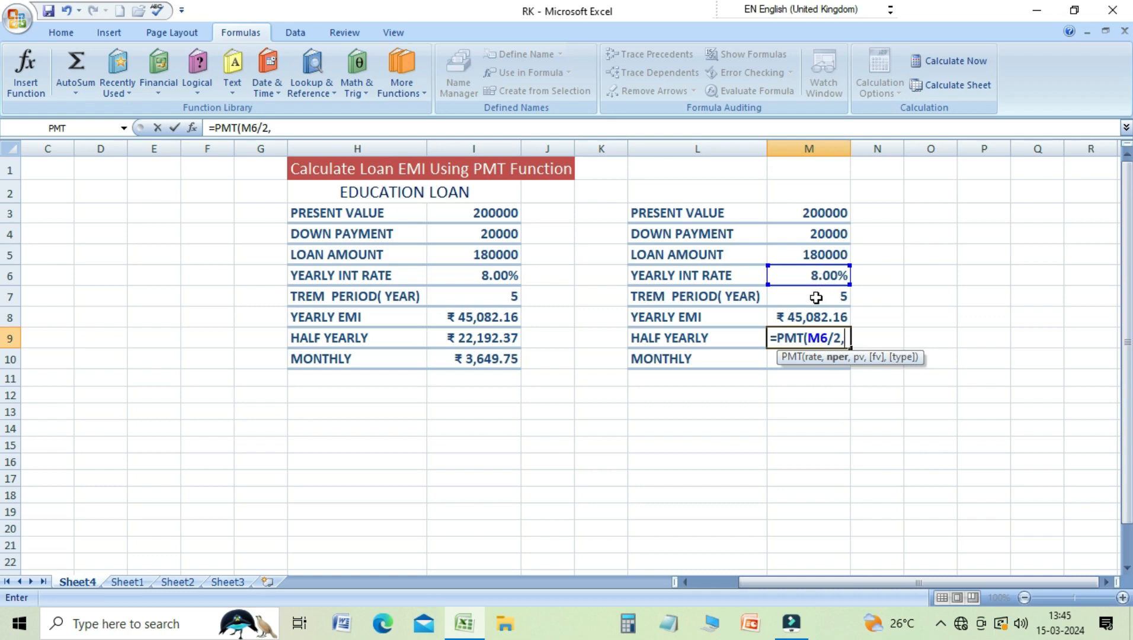
pyautogui.click(816, 298)
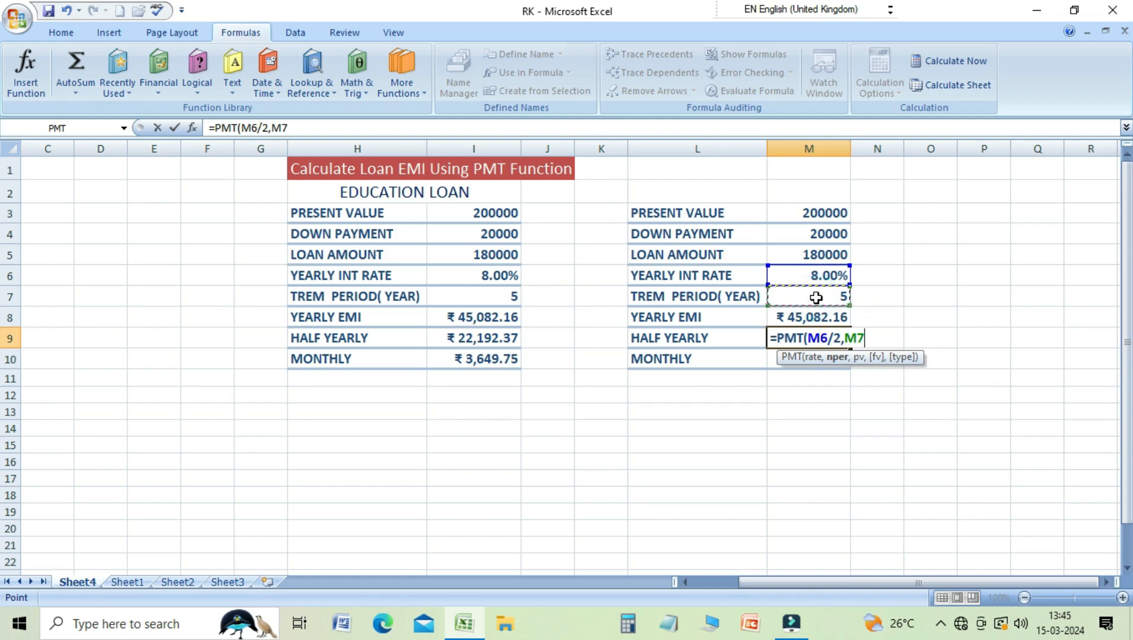
pyautogui.write('*2,')
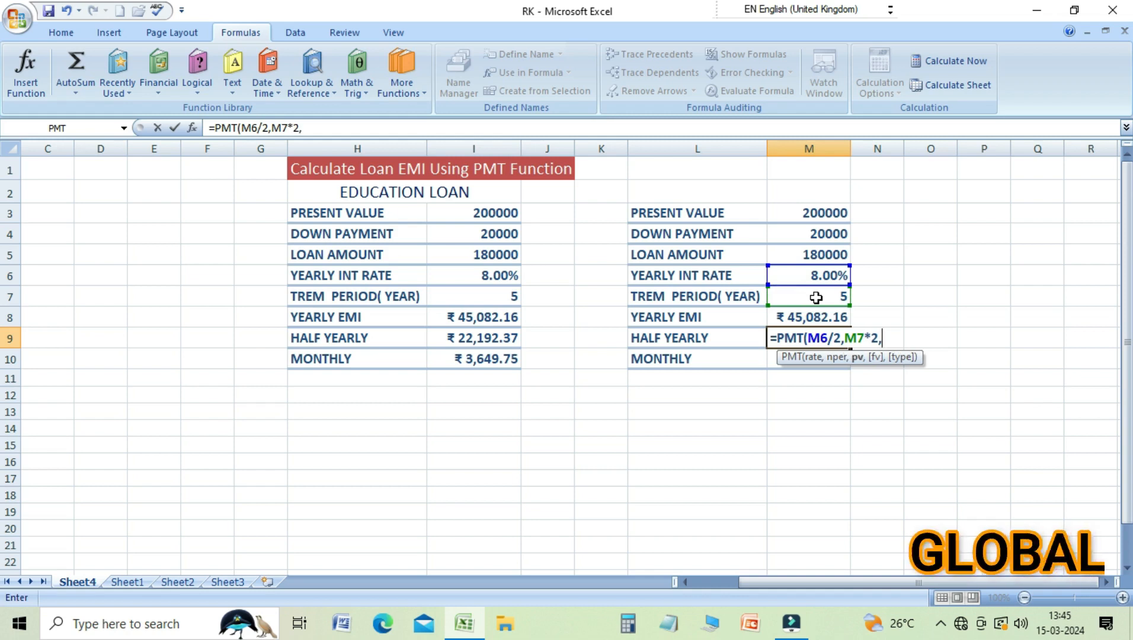
pyautogui.click(804, 255)
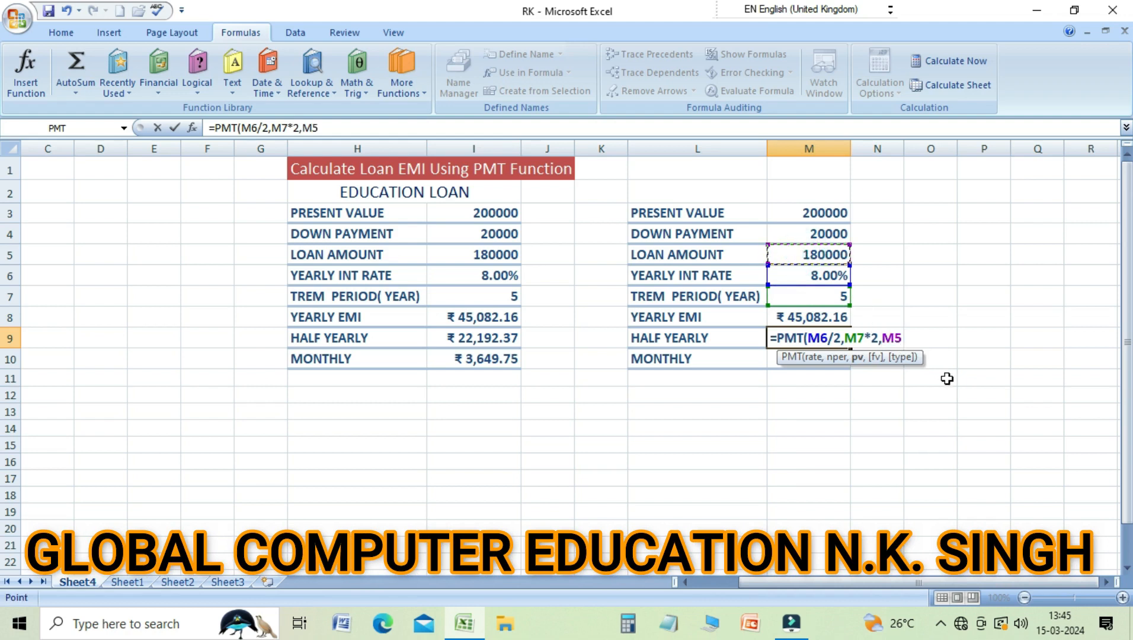
pyautogui.write(')')
pyautogui.press('Return')
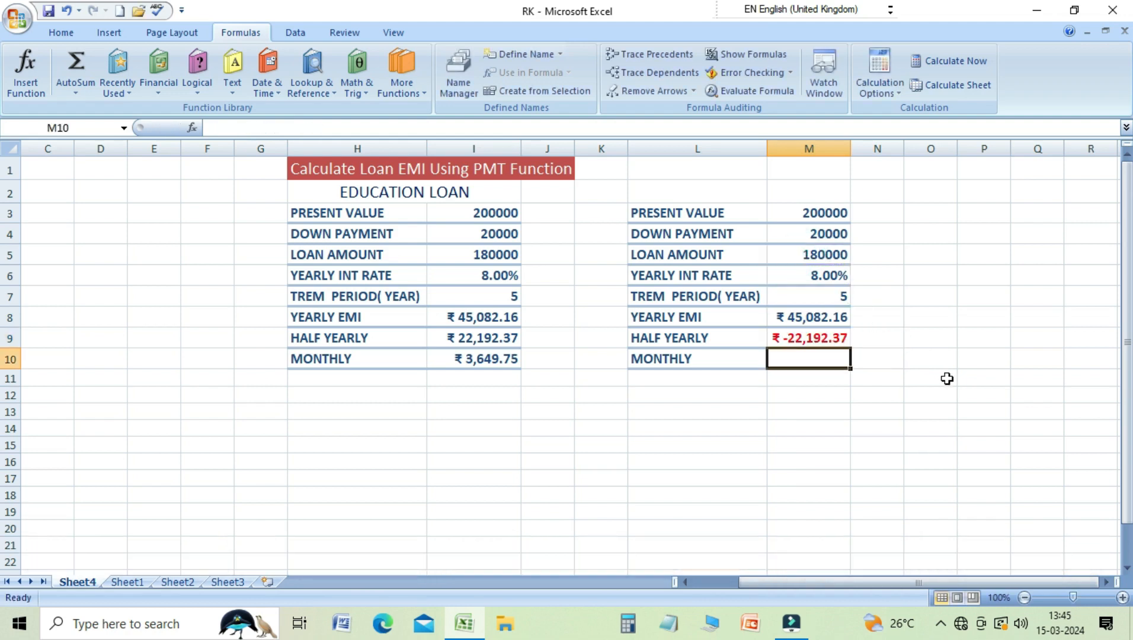
# Insert a minus sign before PMT in the half-yearly EMI formula in M9, making it =-PMT(M6/2,M7*2,M5).
pyautogui.press('Up')
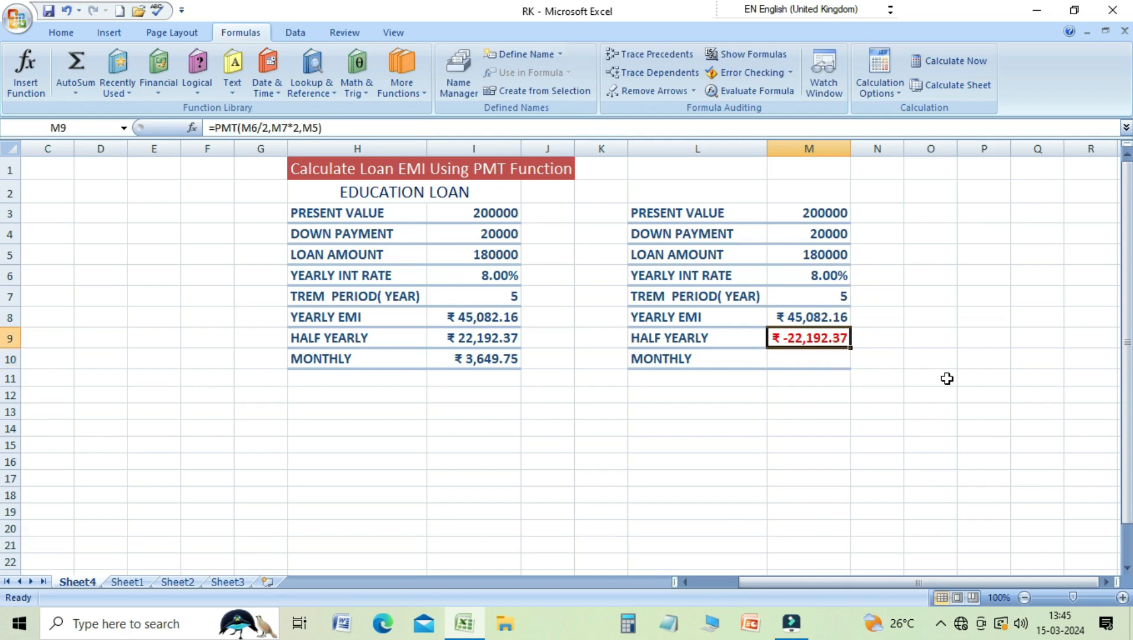
pyautogui.press('F2')
pyautogui.press('Left')
pyautogui.press('Left')
pyautogui.press('Left')
pyautogui.press('Left')
pyautogui.press('Left')
pyautogui.press('Left')
pyautogui.press('Left')
pyautogui.press('Left')
pyautogui.press('Left')
pyautogui.press('Left')
pyautogui.press('Left')
pyautogui.press('Left')
pyautogui.press('Left')
pyautogui.press('Left')
pyautogui.press('Left')
pyautogui.press('Left')
pyautogui.press('Left')
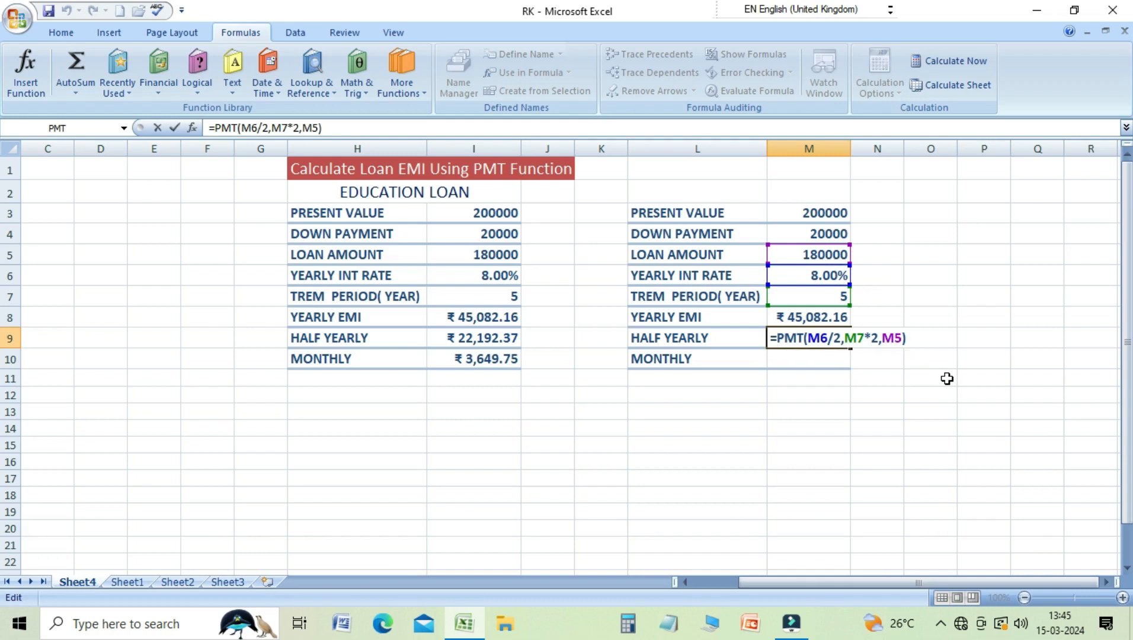
pyautogui.write('-')
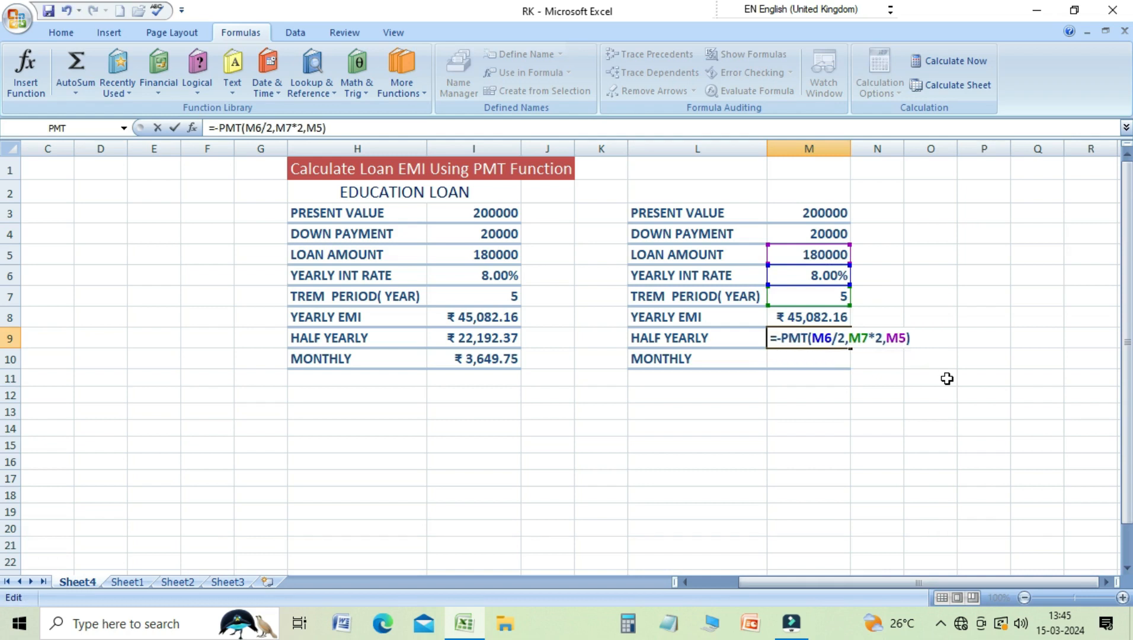
pyautogui.press('Return')
pyautogui.press('Up')
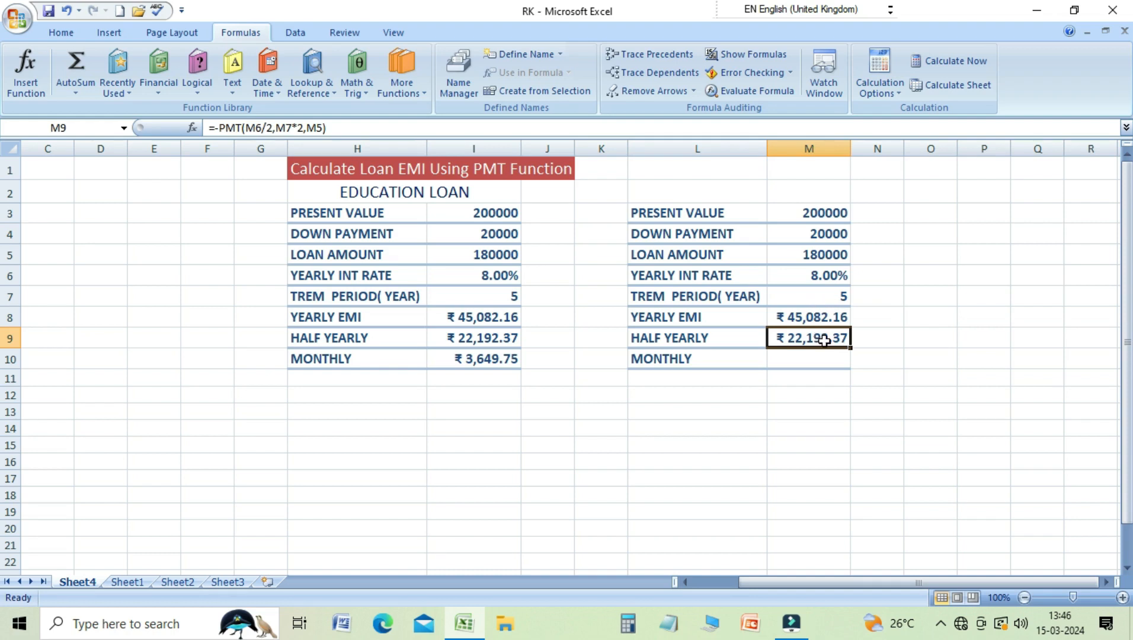
# Calculate the monthly EMI in M10 with =PMT(M6/12,M7*12,M5), dividing the interest rate and multiplying the term period by 12.
pyautogui.click(811, 363)
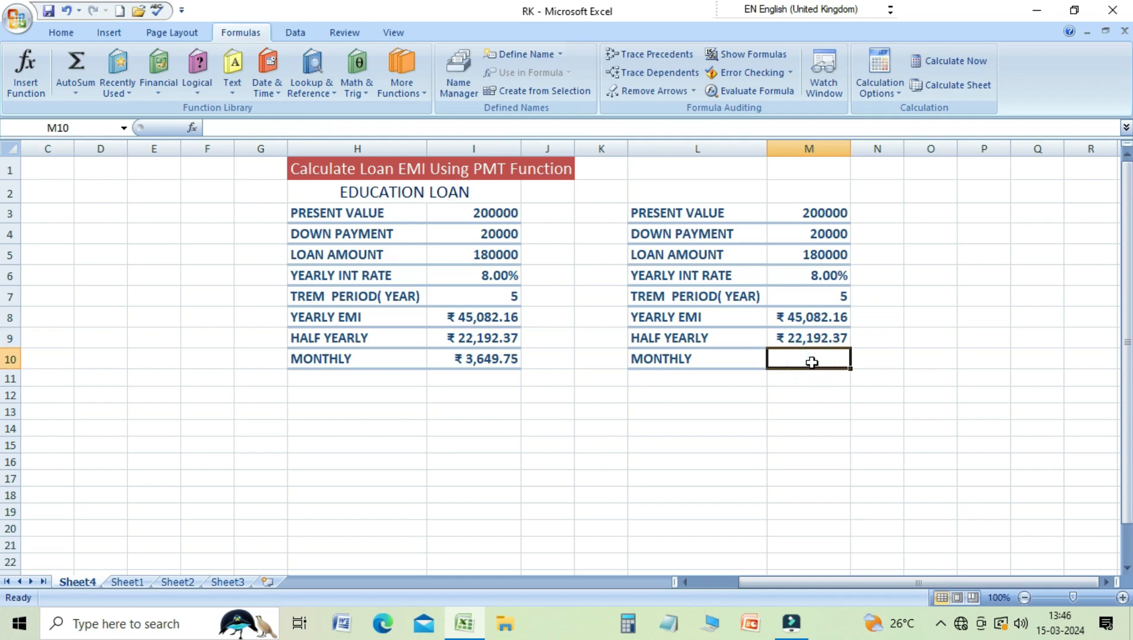
pyautogui.write('=')
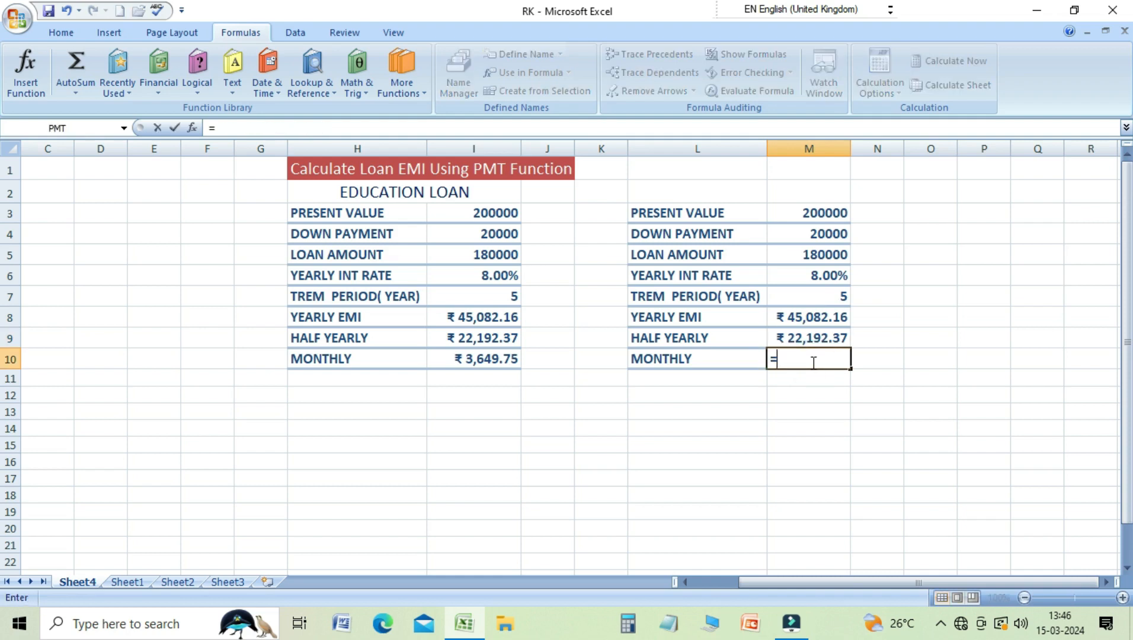
pyautogui.write('MT')
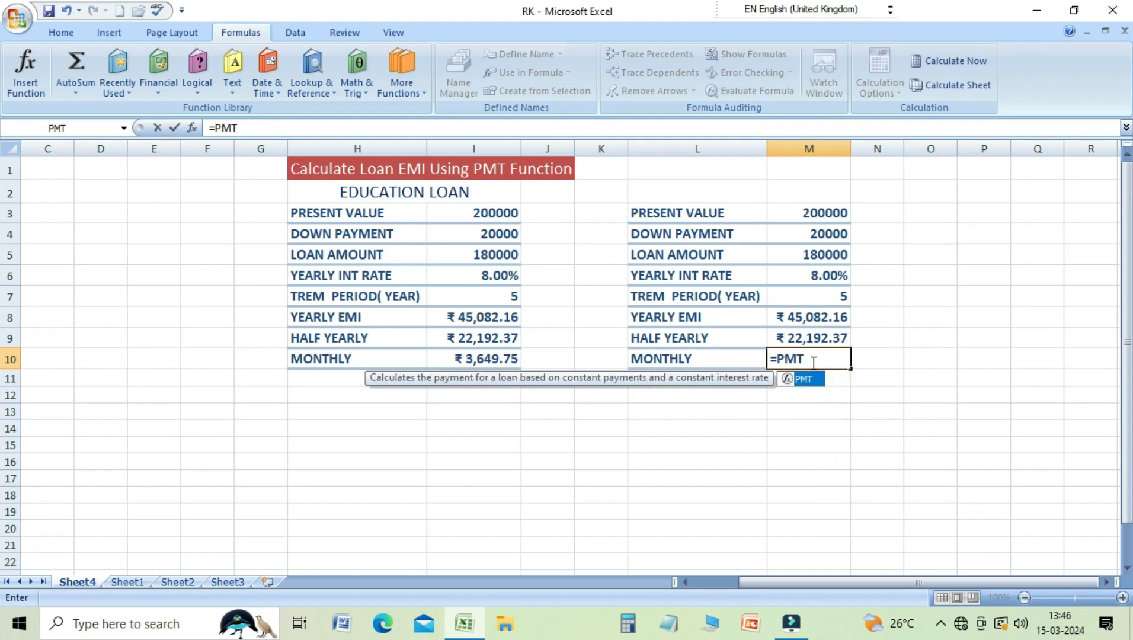
pyautogui.write('(')
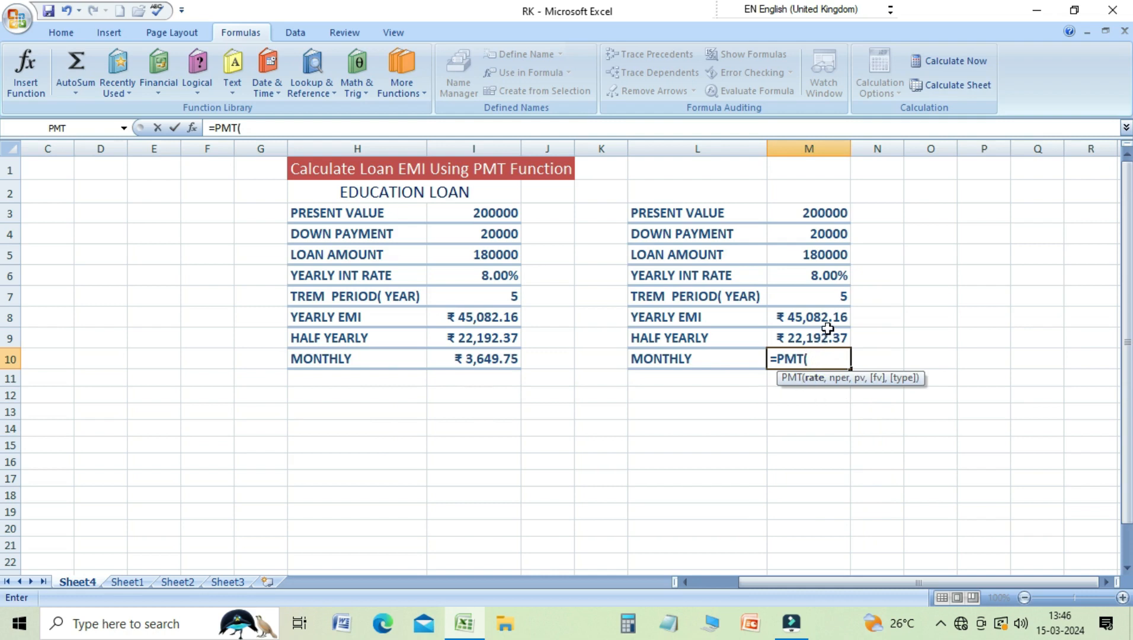
pyautogui.click(815, 280)
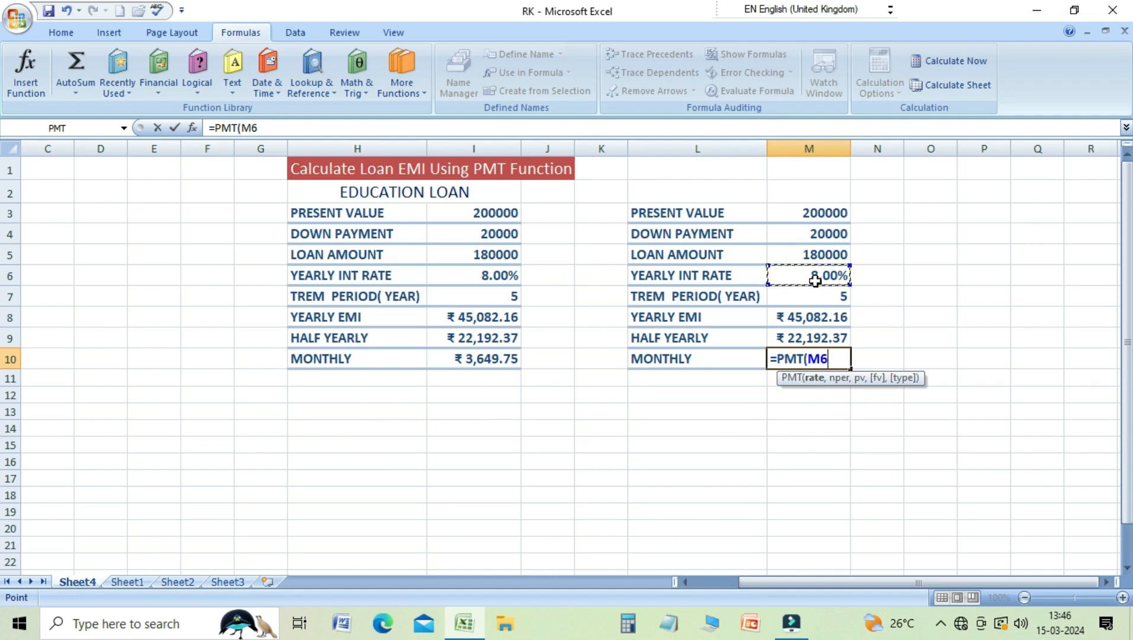
pyautogui.write('/12')
pyautogui.write(',')
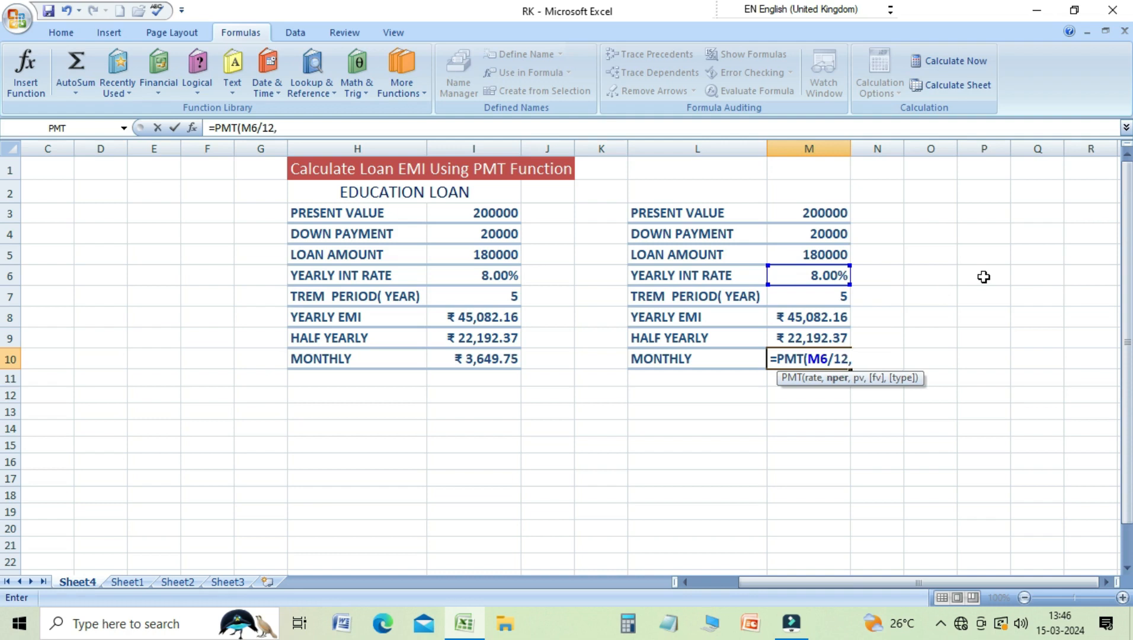
pyautogui.click(802, 299)
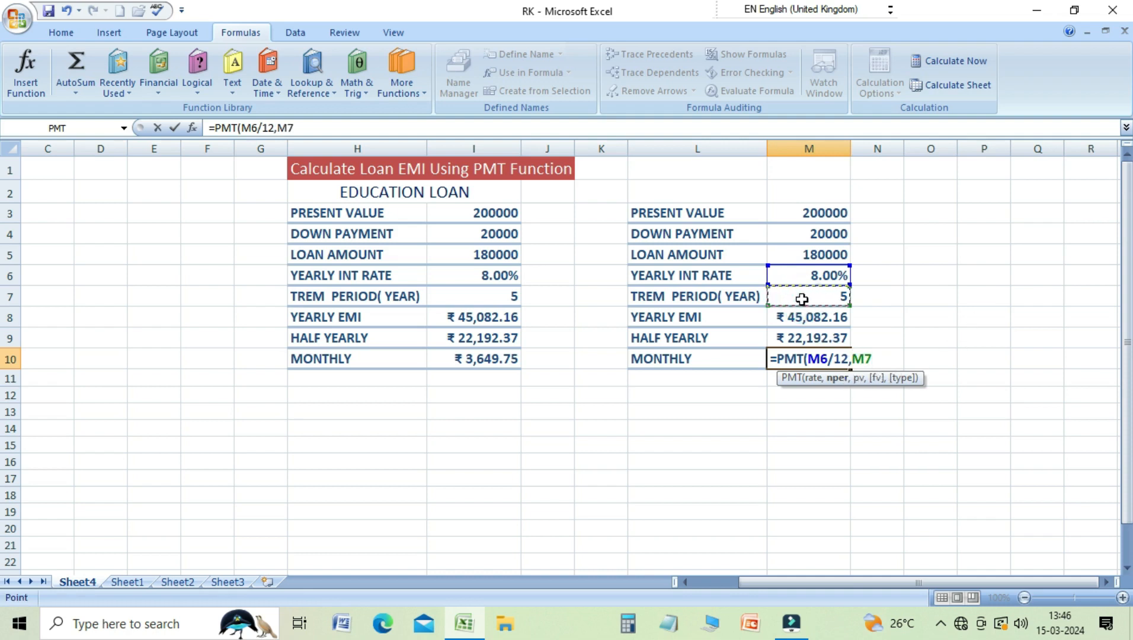
pyautogui.write('*12,')
pyautogui.click(820, 255)
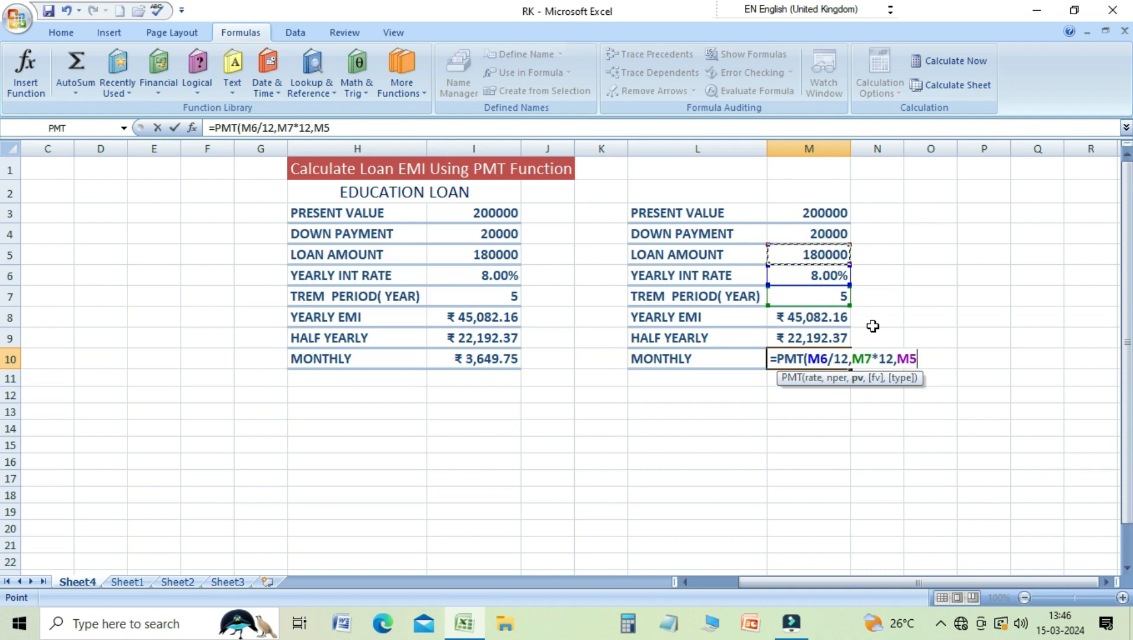
pyautogui.write(')')
pyautogui.press('Return')
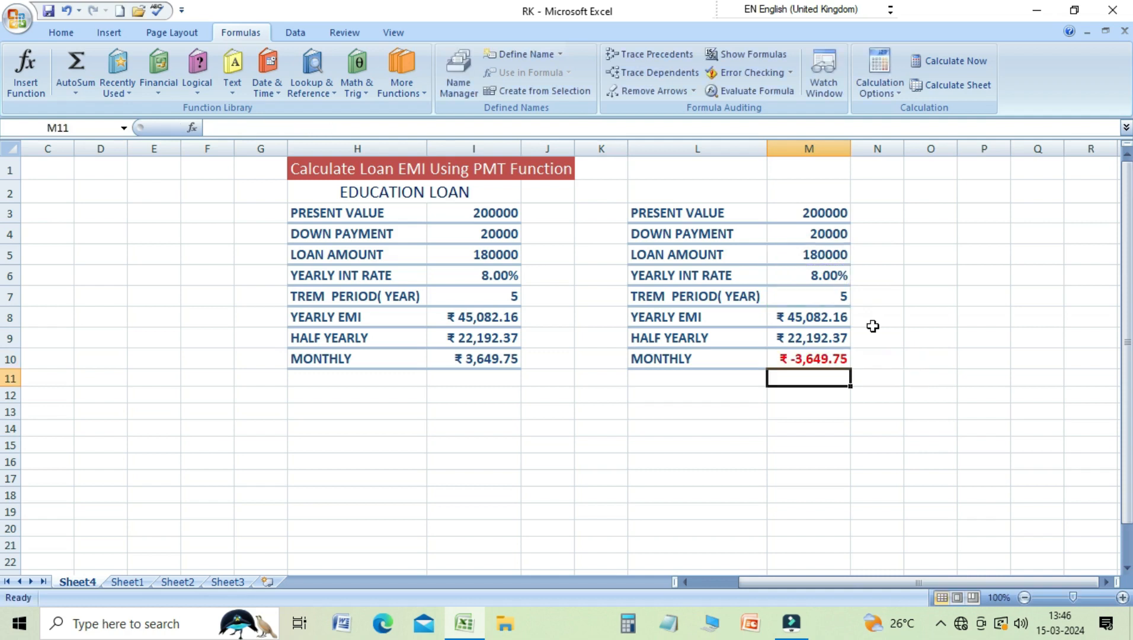
# Insert a minus sign before PMT in the monthly EMI formula in M10, making it =-PMT(M6/12,M7*12,M5).
pyautogui.press('Up')
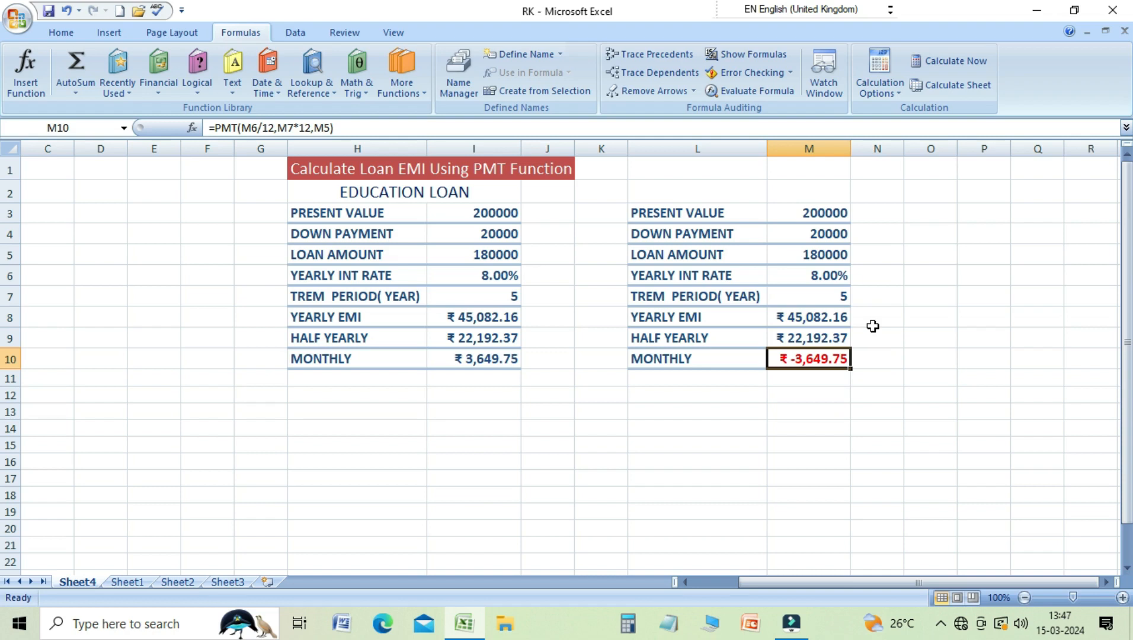
pyautogui.press('F2')
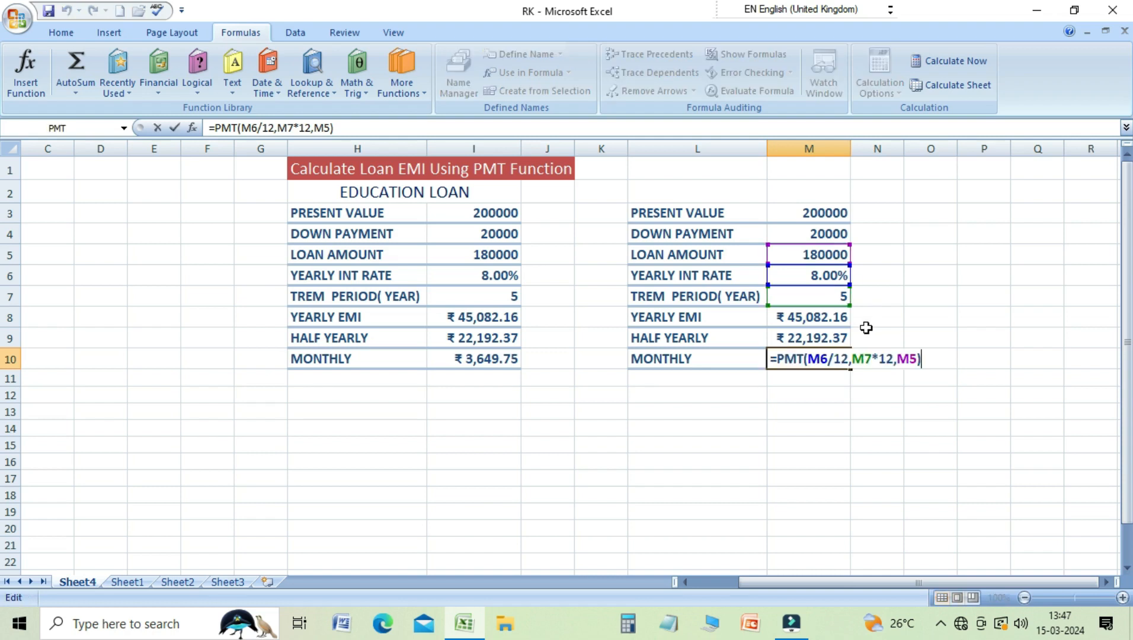
pyautogui.press('Left')
pyautogui.press('Left')
pyautogui.press('Left')
pyautogui.press('Left')
pyautogui.press('Left')
pyautogui.press('Left')
pyautogui.press('Left')
pyautogui.press('Left')
pyautogui.press('Left')
pyautogui.press('Left')
pyautogui.press('Left')
pyautogui.press('Left')
pyautogui.press('Left')
pyautogui.press('Left')
pyautogui.press('Left')
pyautogui.press('Left')
pyautogui.press('Left')
pyautogui.press('Left')
pyautogui.press('Left')
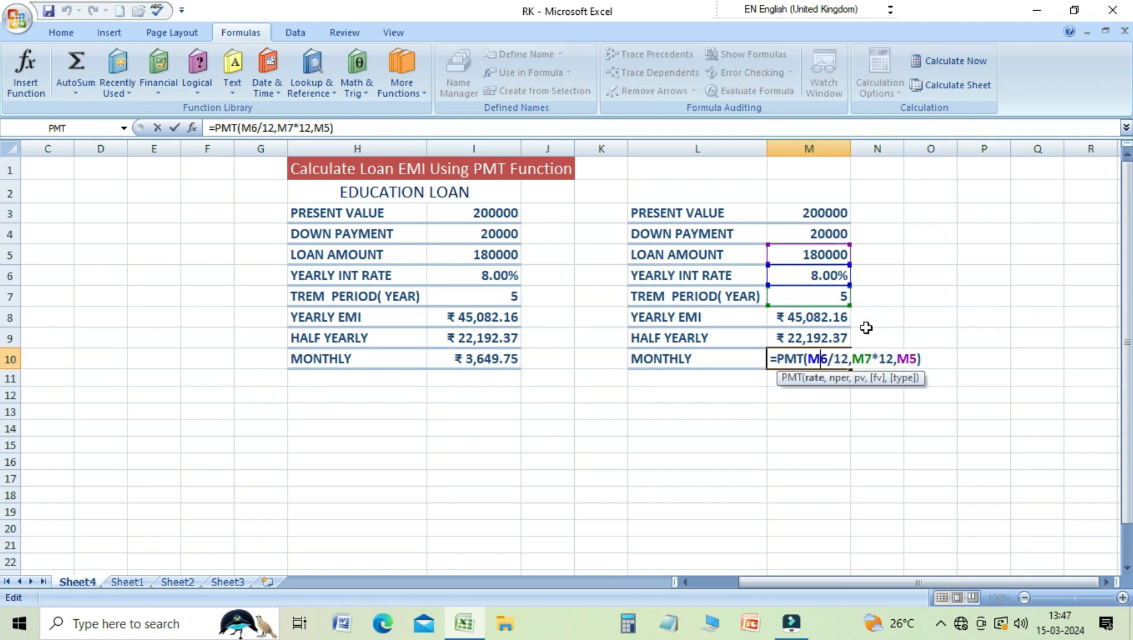
pyautogui.write('-')
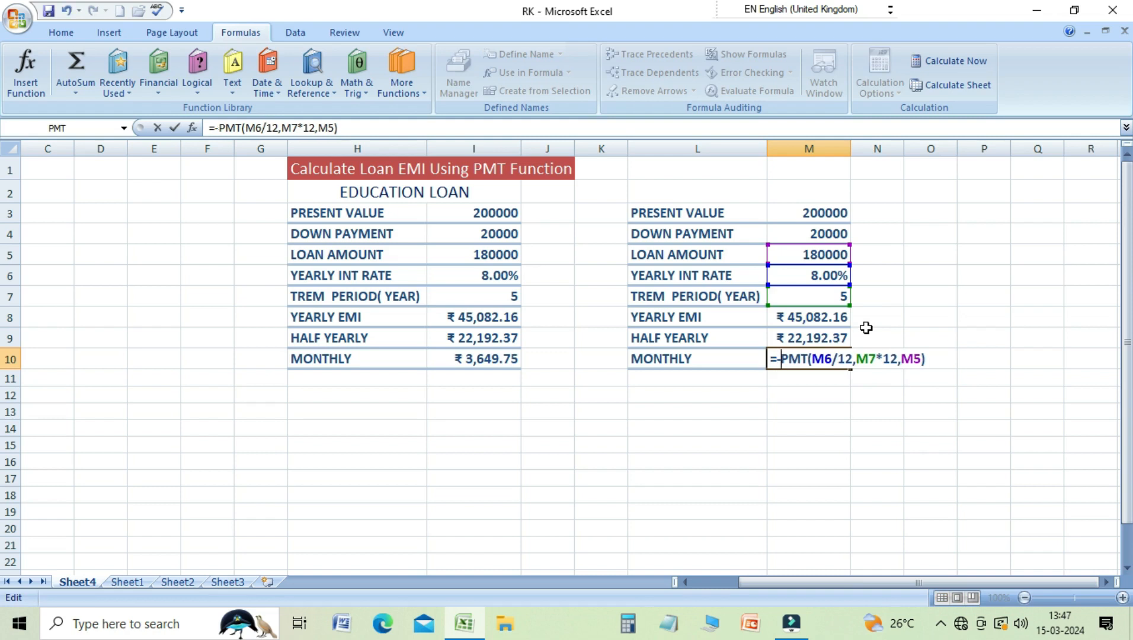
pyautogui.press('Return')
pyautogui.press('Up')
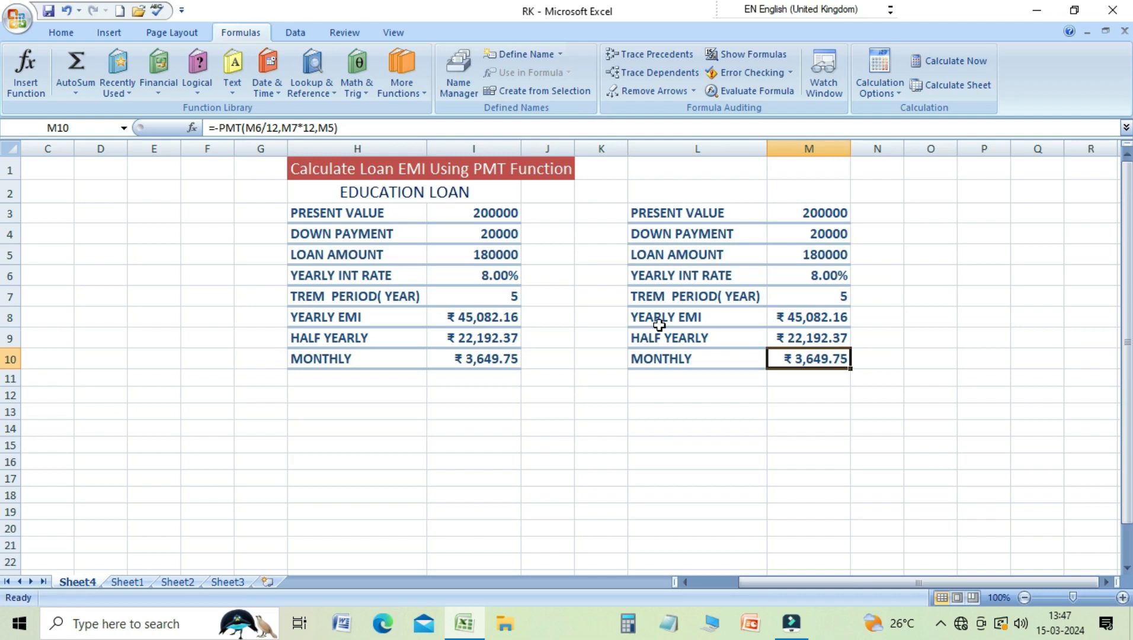
# Change the second table's present value in M3 to 400000.
pyautogui.click(813, 337)
pyautogui.click(812, 362)
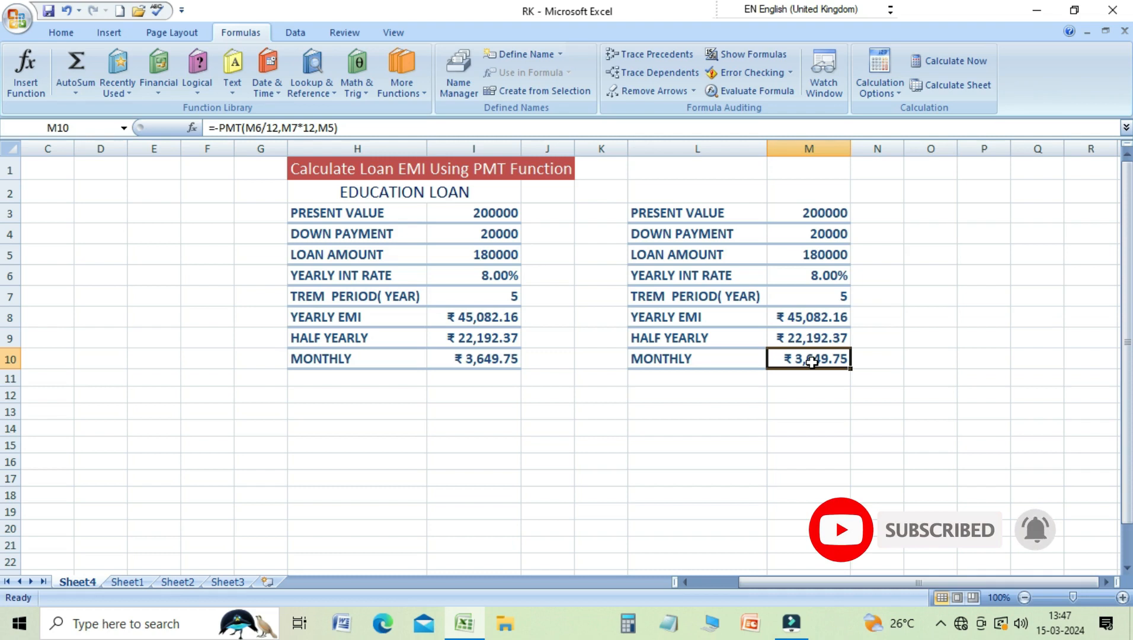
pyautogui.press('Up')
pyautogui.press('Up')
pyautogui.press('Up')
pyautogui.press('Up')
pyautogui.press('Up')
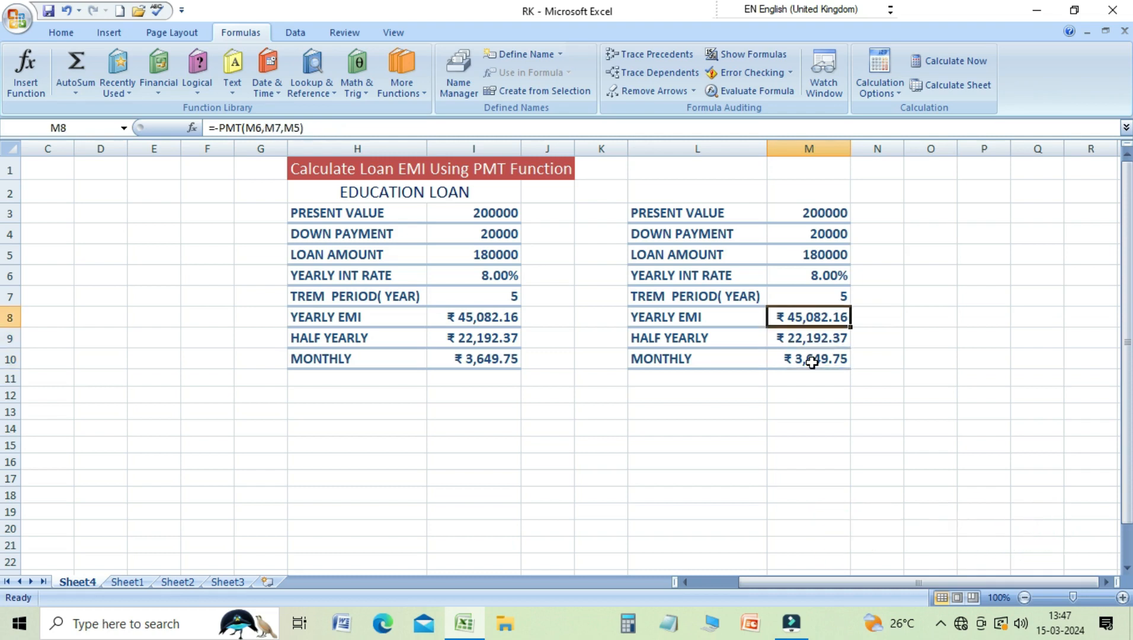
pyautogui.press('Up')
pyautogui.press('Up')
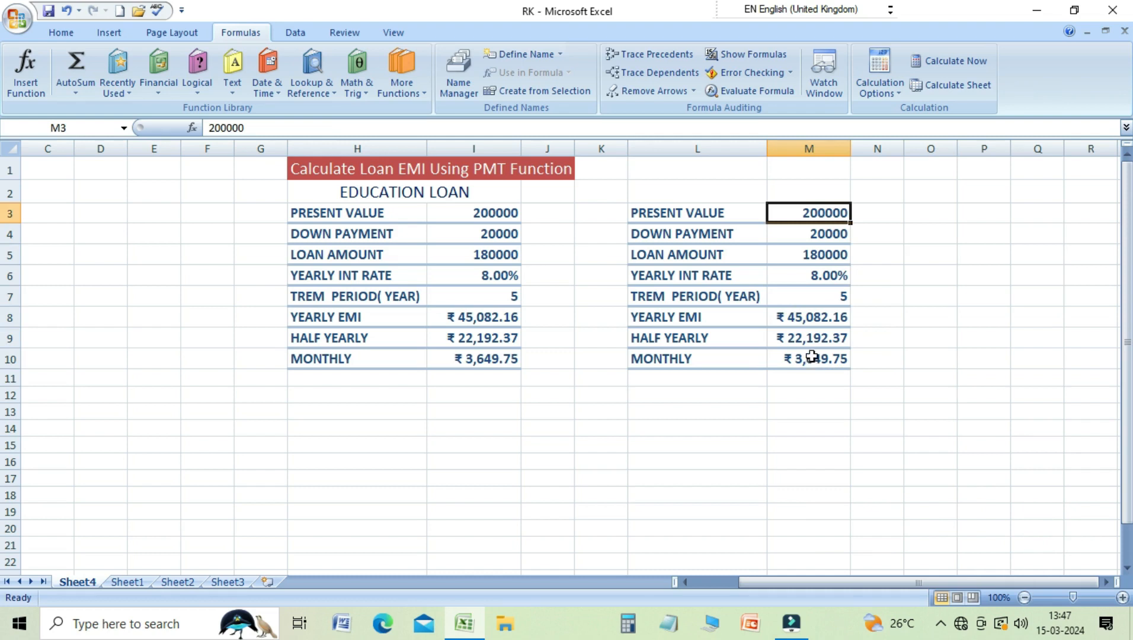
pyautogui.doubleClick(809, 214)
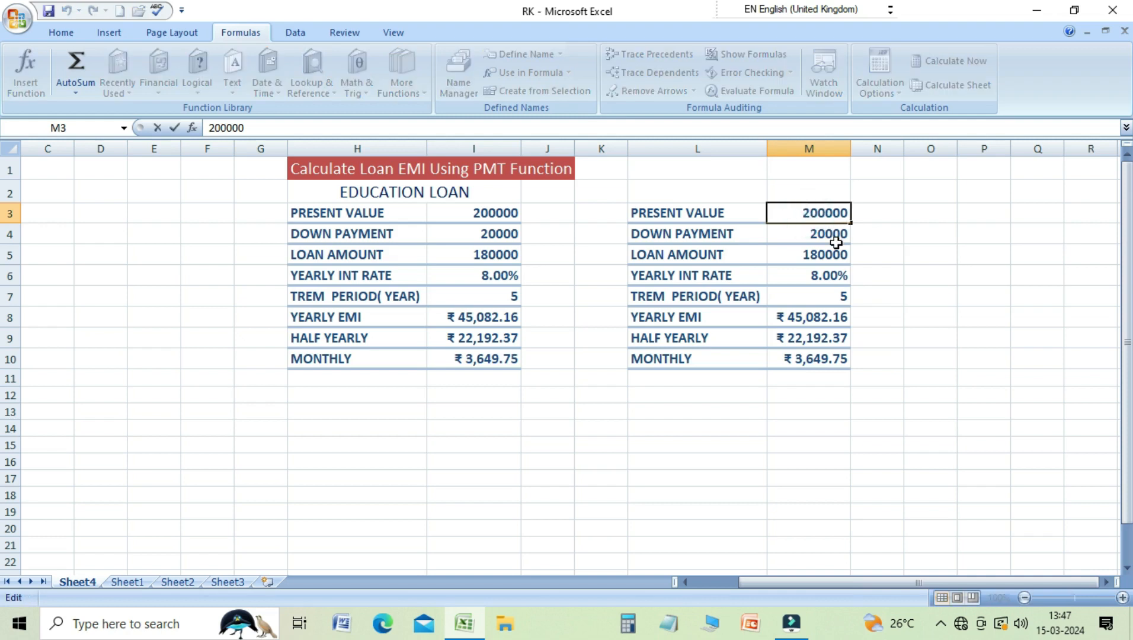
pyautogui.press('BackSpace')
pyautogui.write('4')
pyautogui.press('Return')
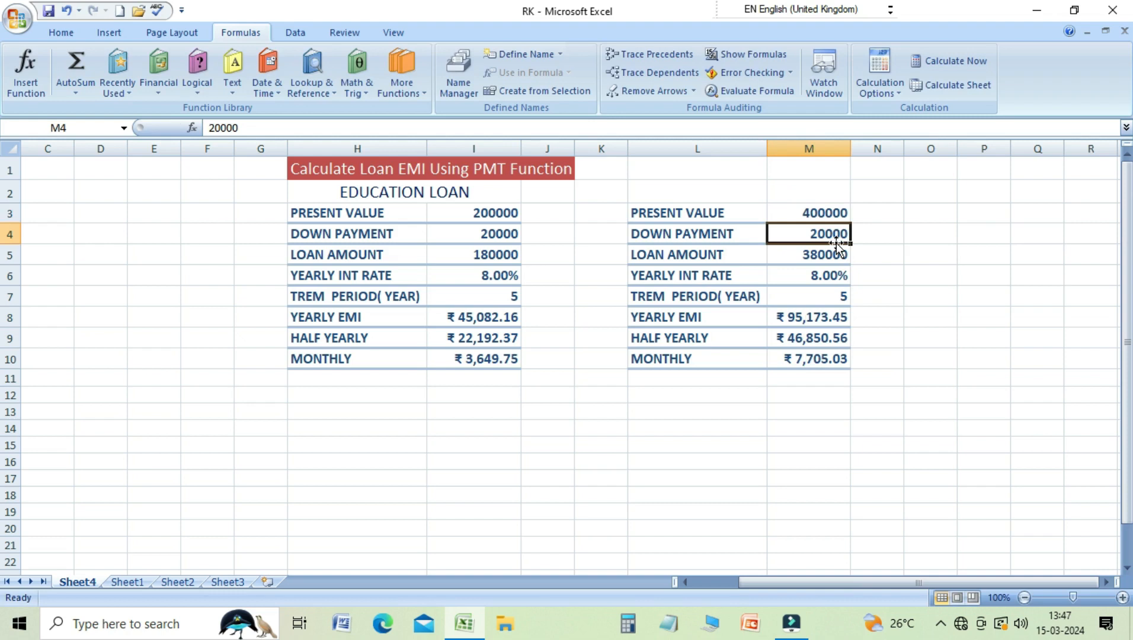
pyautogui.press('Down')
pyautogui.press('Down')
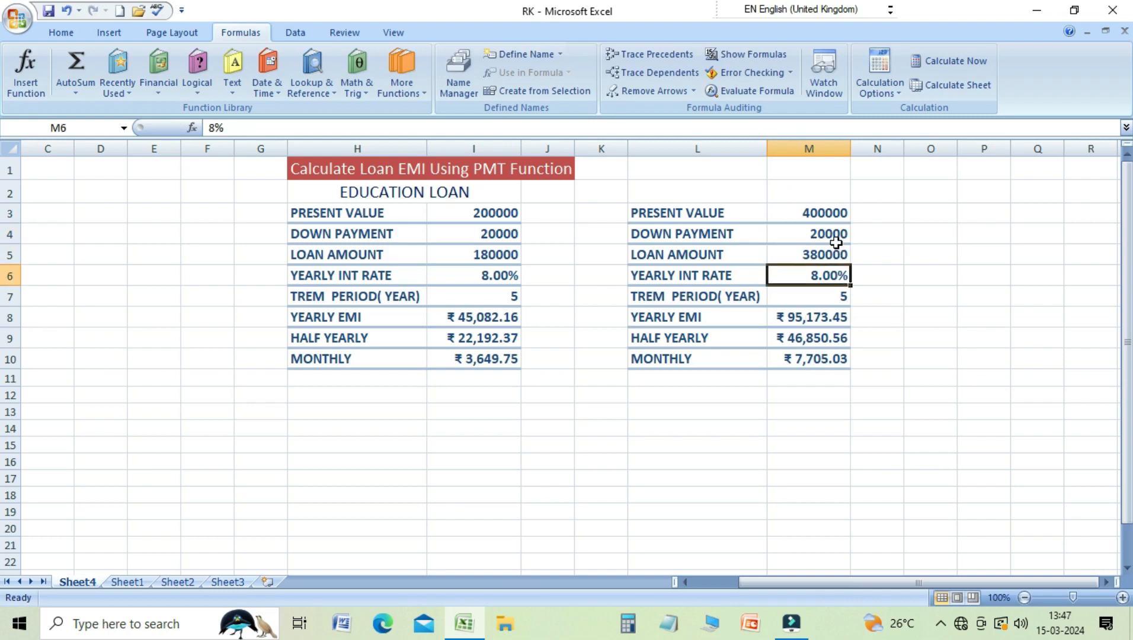
pyautogui.press('Up')
pyautogui.press('Up')
pyautogui.press('Up')
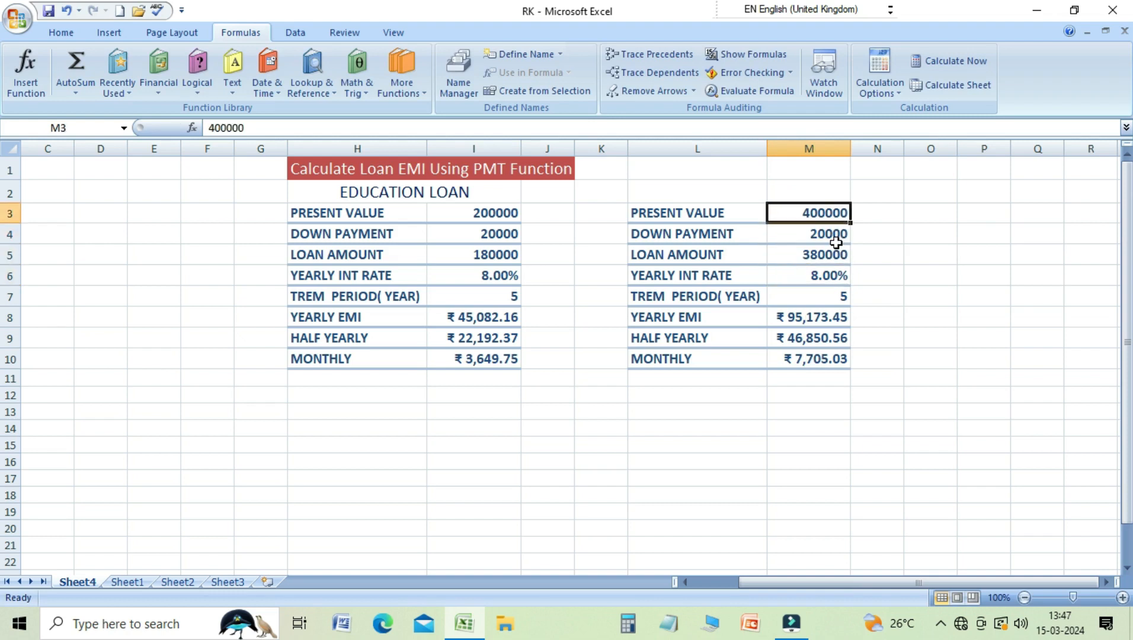
# Review the second table's down payment, loan amount, interest rate, term period and EMI cells from M4 to M10.
pyautogui.click(836, 242)
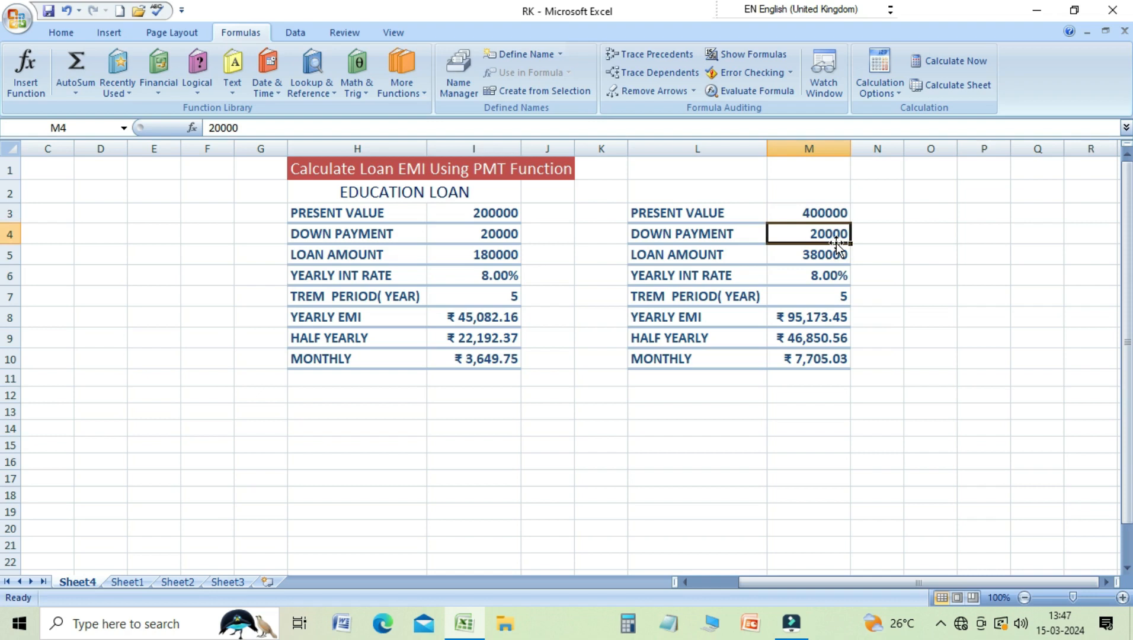
pyautogui.press('Down')
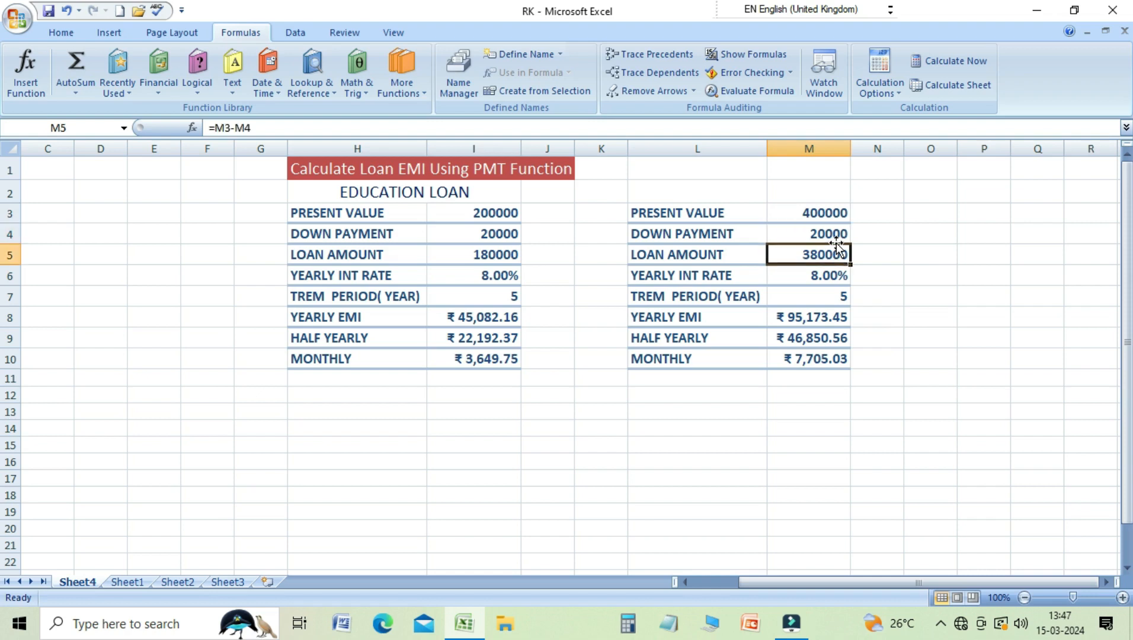
pyautogui.press('Down')
pyautogui.press('Down')
pyautogui.press('Down')
pyautogui.press('Down')
pyautogui.press('Down')
pyautogui.press('Up')
pyautogui.press('Up')
pyautogui.press('Up')
pyautogui.press('Up')
pyautogui.press('Up')
pyautogui.press('Up')
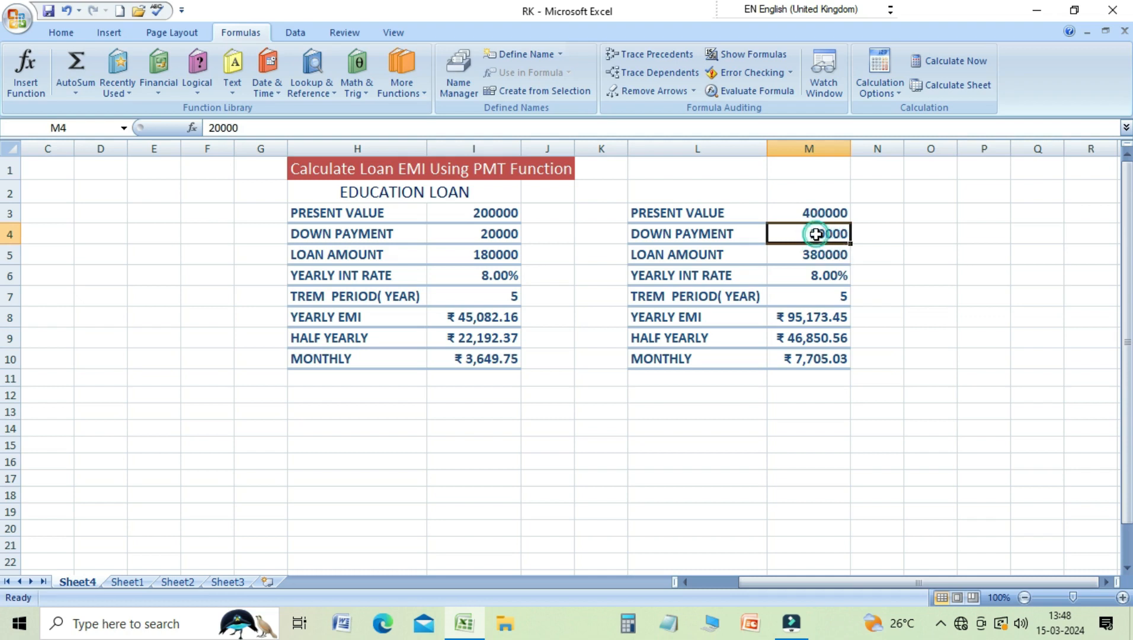
# Change the second table's down payment in M4 to 200000.
pyautogui.doubleClick(831, 243)
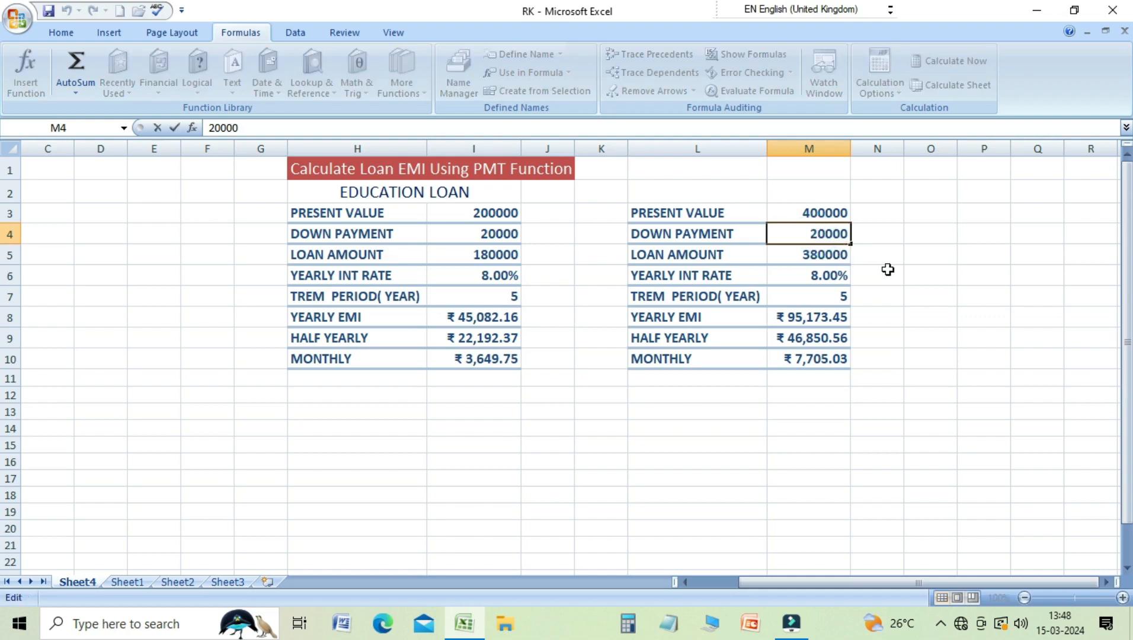
pyautogui.write('0')
pyautogui.press('Return')
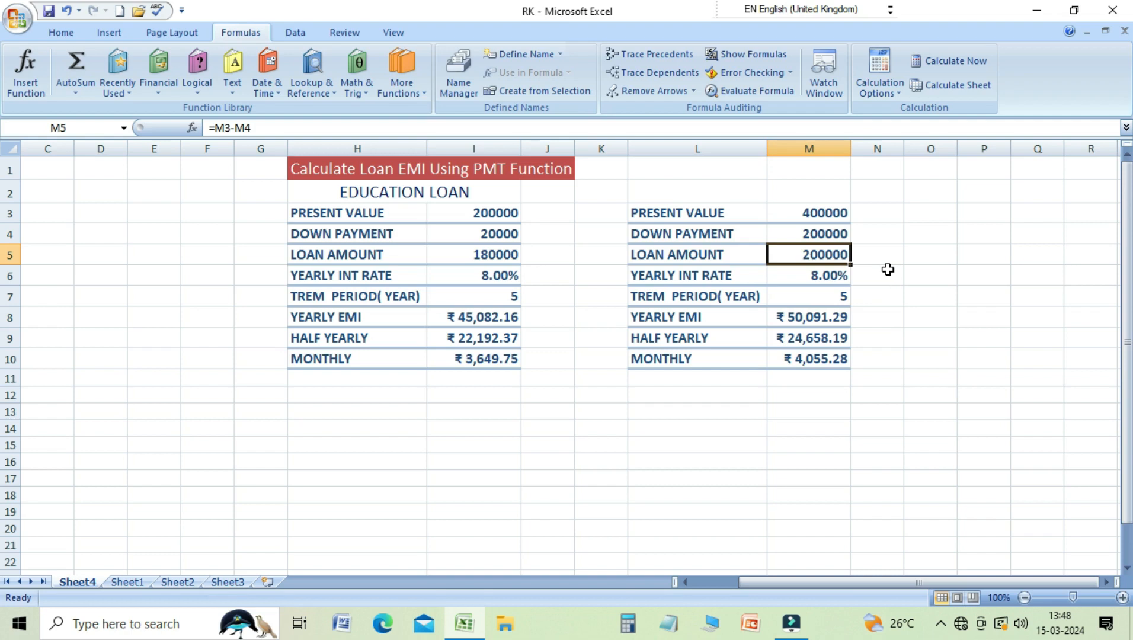
# Set the second table's yearly interest rate in M6 to 5% and its term period in M7 to 10 years.
pyautogui.doubleClick(833, 274)
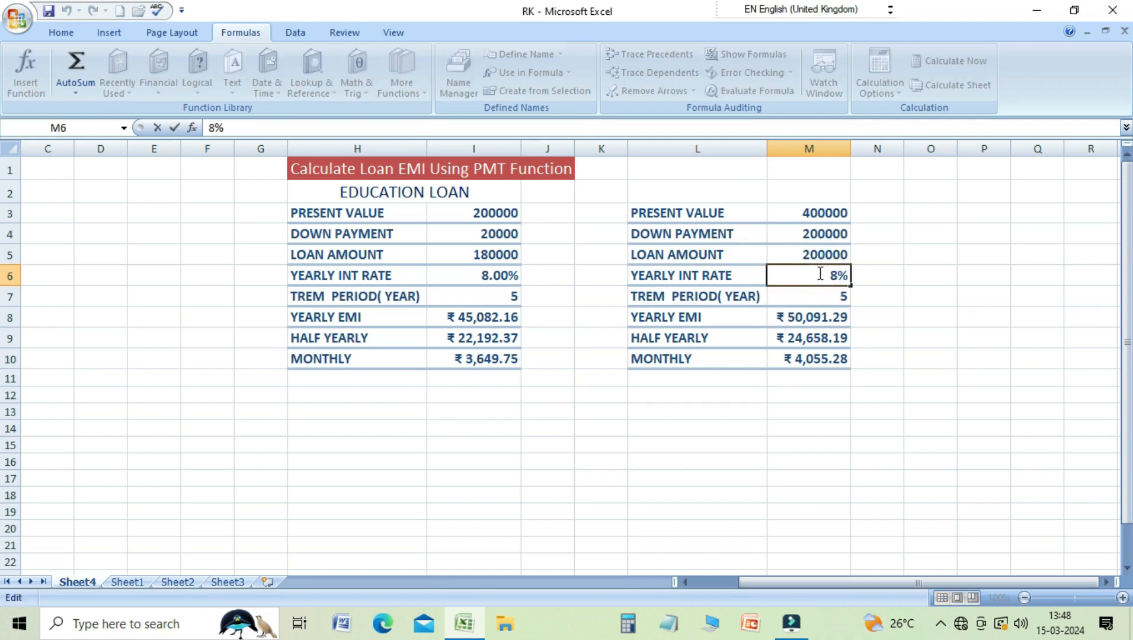
pyautogui.press('Delete')
pyautogui.write('5')
pyautogui.press('Return')
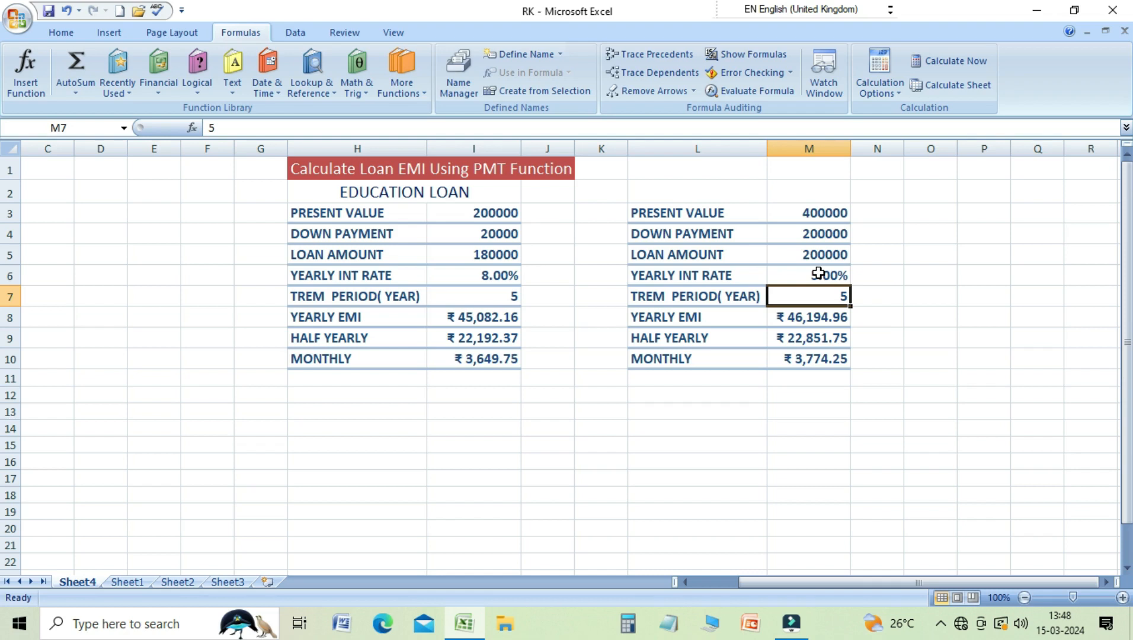
pyautogui.write('10')
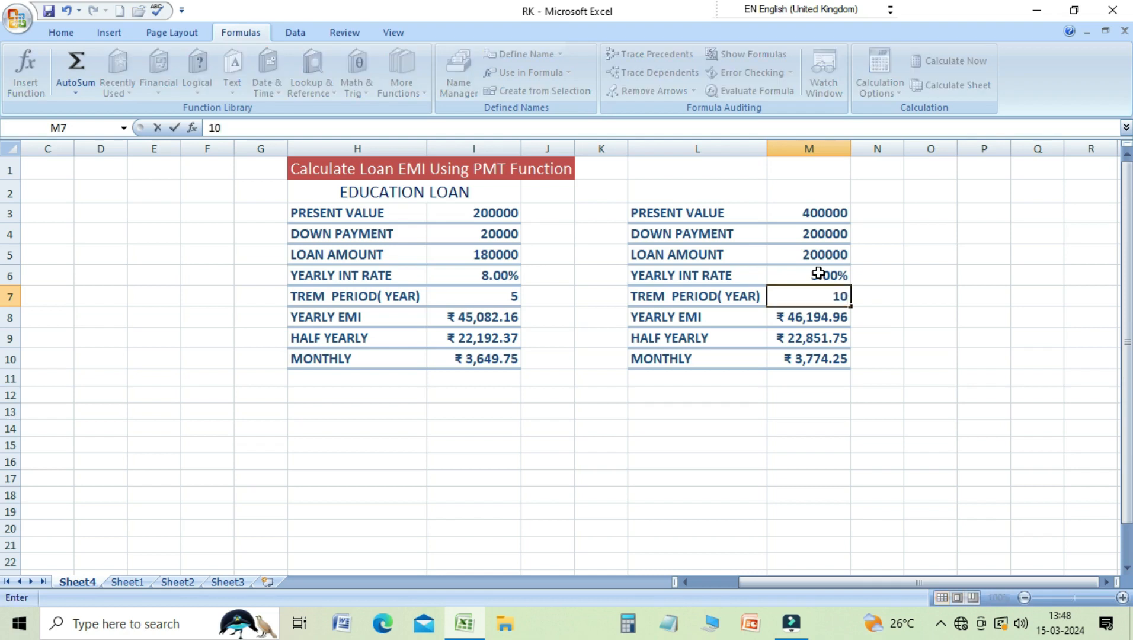
pyautogui.press('Return')
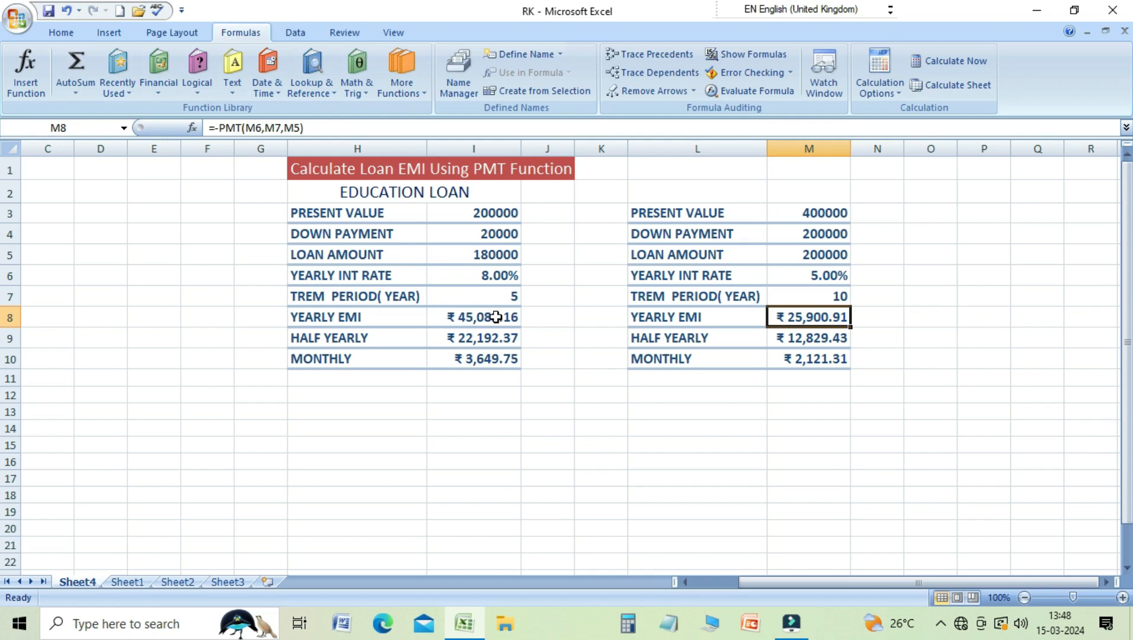
# Add future value 0 and payment type 1 to the yearly EMI formula in M8, making it =-PMT(M6,M7,M5,0,1).
pyautogui.press('F2')
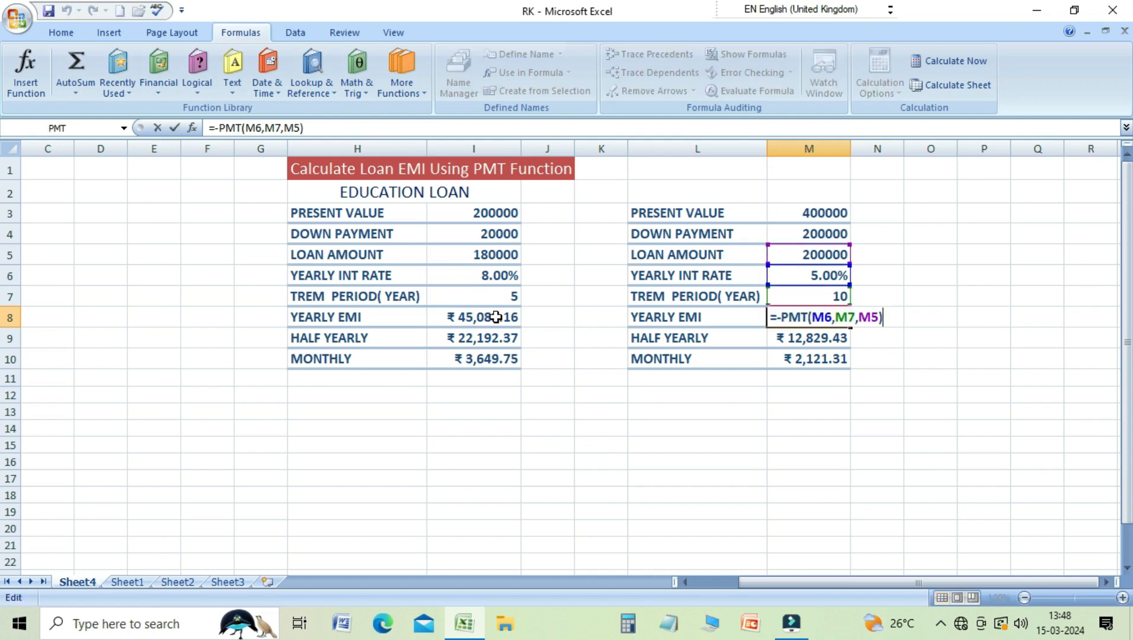
pyautogui.press('BackSpace')
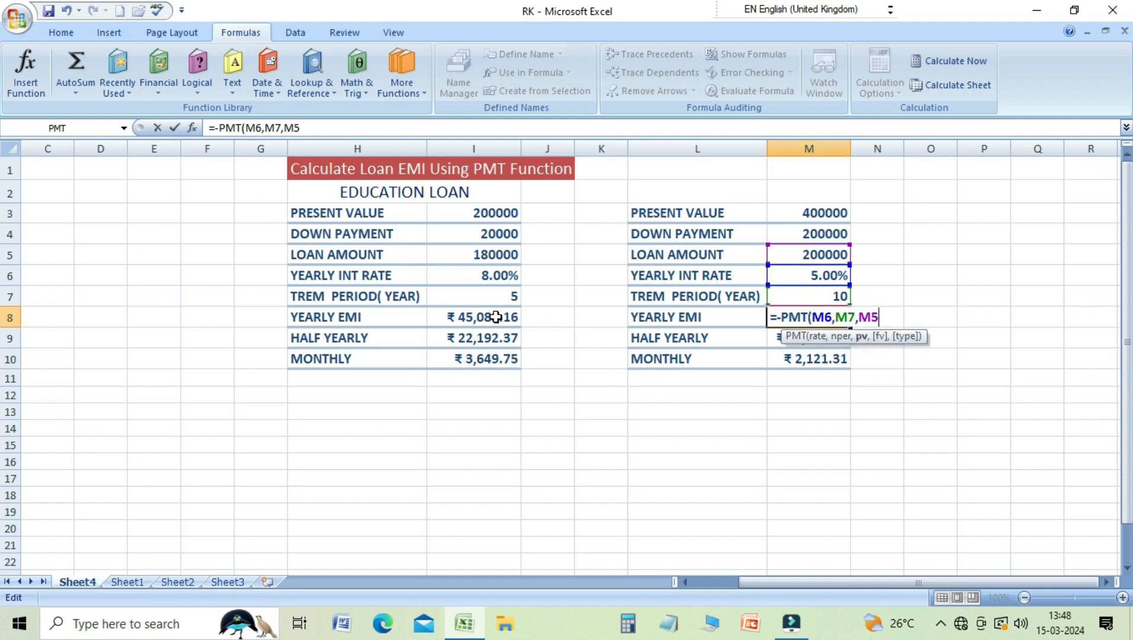
pyautogui.write(',0,')
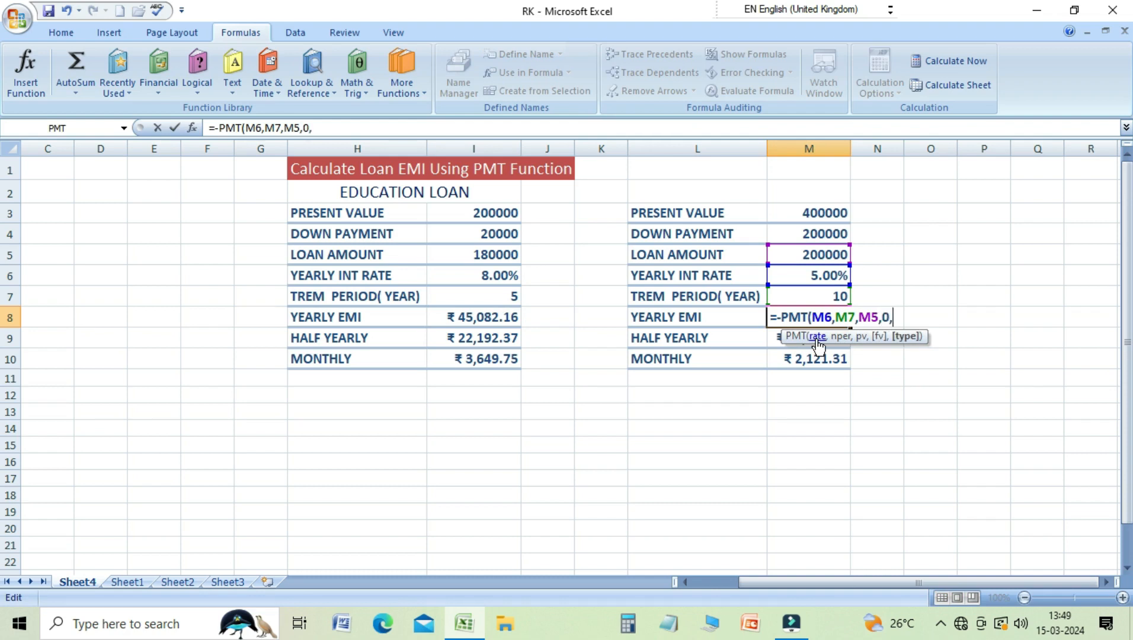
pyautogui.write('1')
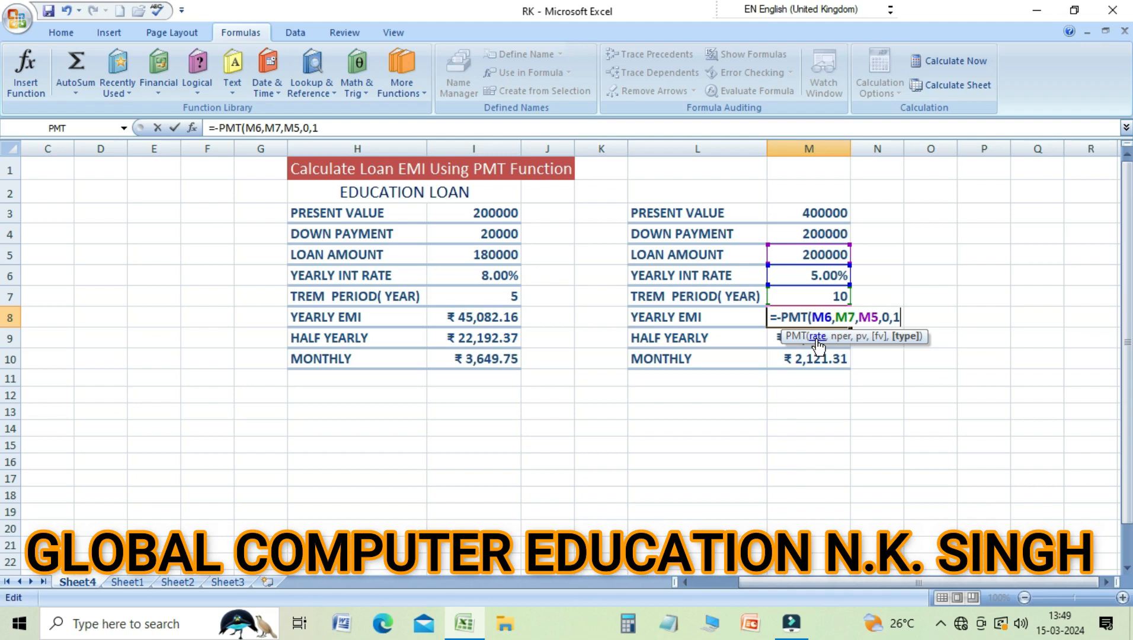
pyautogui.write(')')
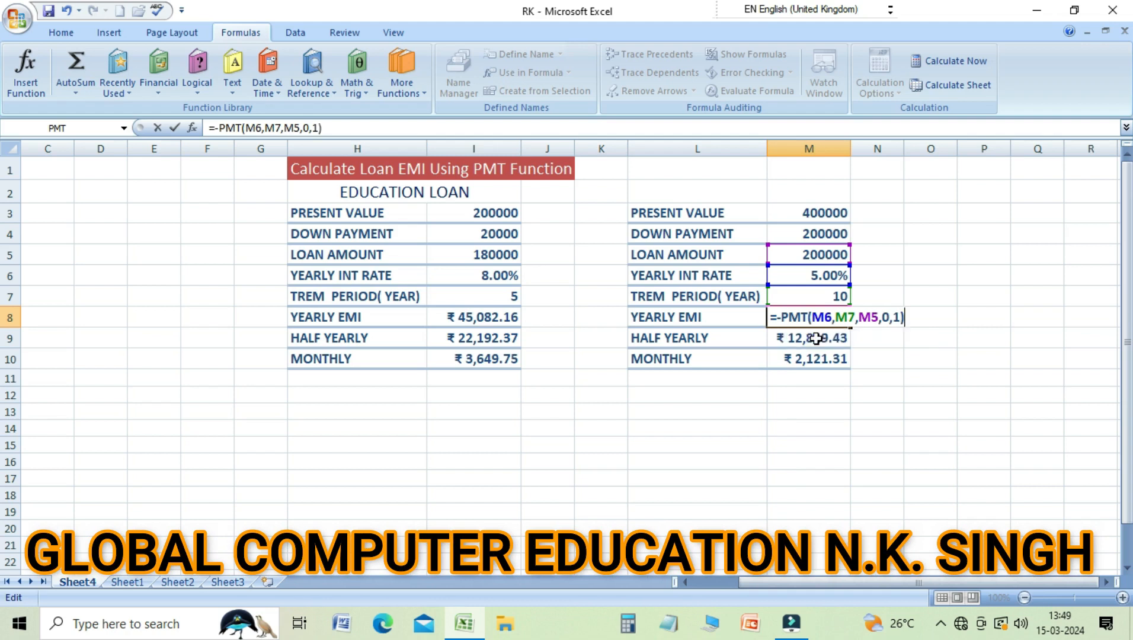
pyautogui.press('Return')
pyautogui.press('Up')
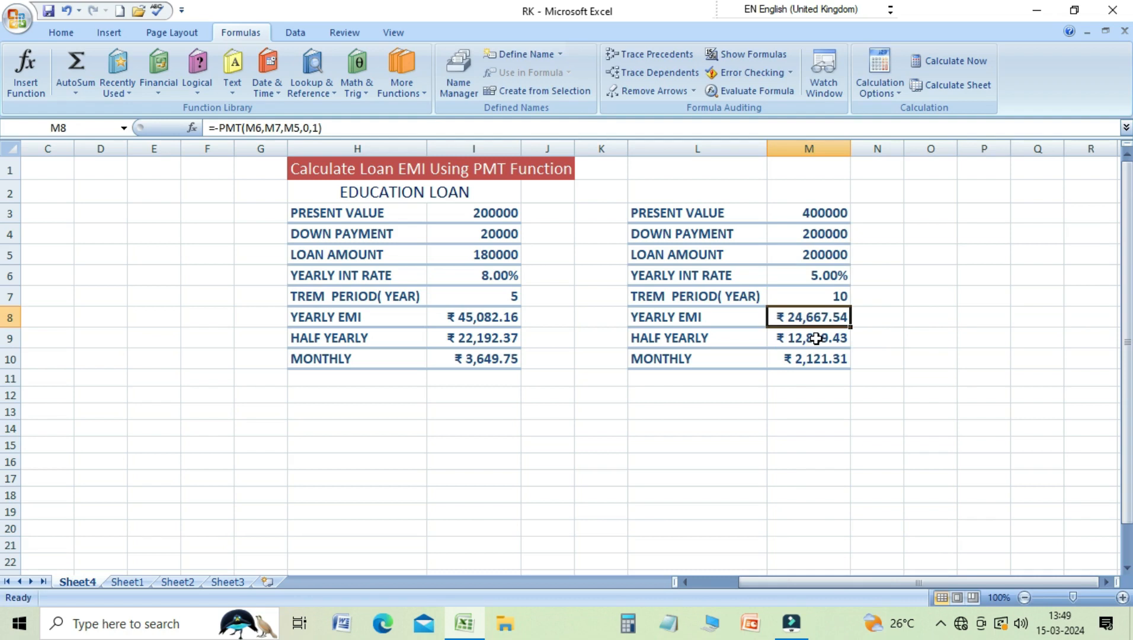
# Try payment type 0 in the yearly EMI formula in M8, making it =-PMT(M6,M7,M5,0,0).
pyautogui.press('F2')
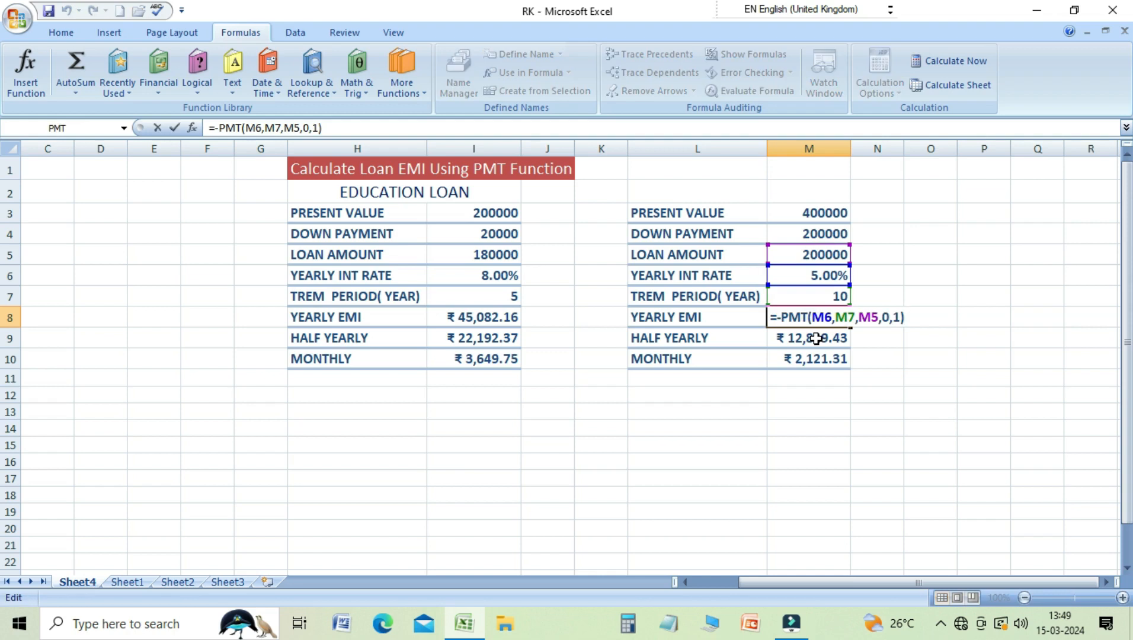
pyautogui.press('BackSpace')
pyautogui.press('BackSpace')
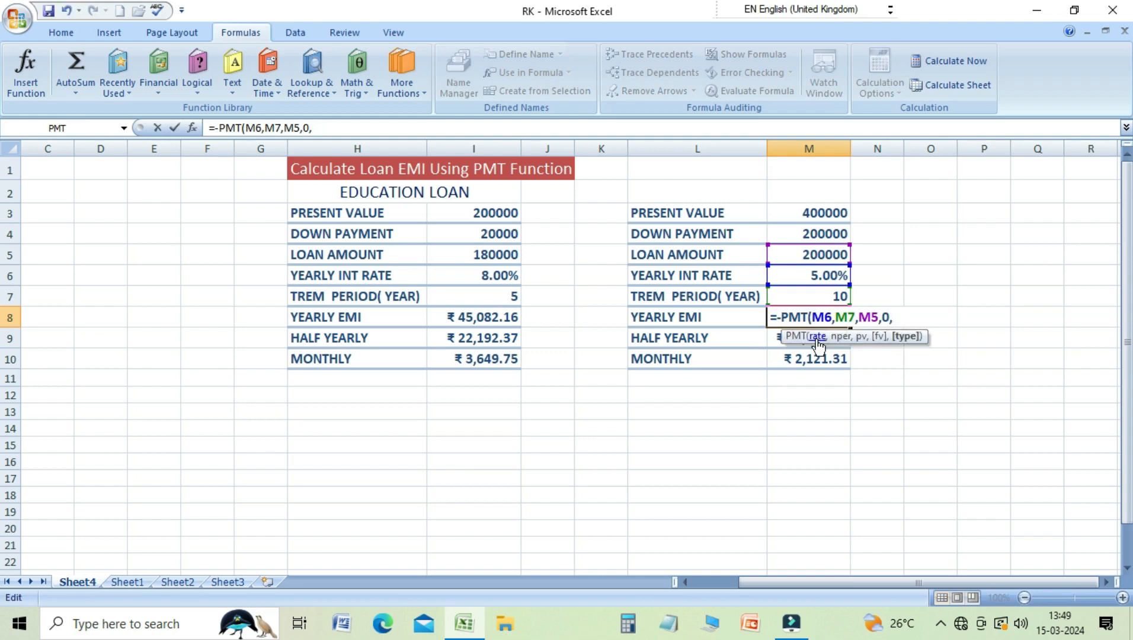
pyautogui.write('0)')
pyautogui.press('Return')
pyautogui.press('Up')
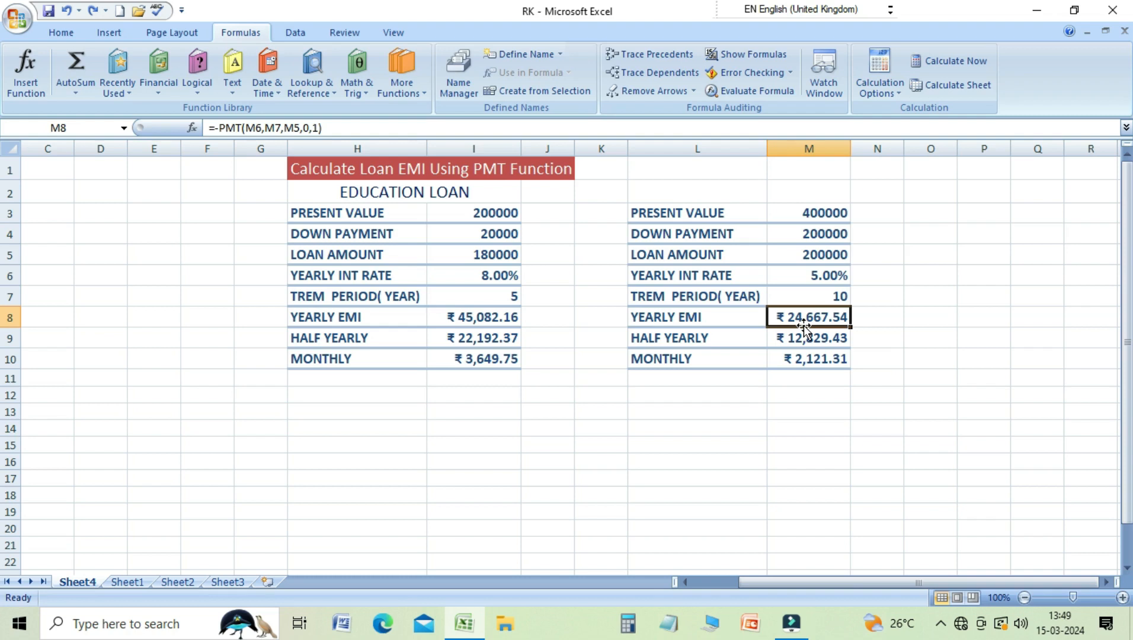
# Calculate the yearly EMI with future value 0 and payment type 0 in N8, using =PMT(M6,M7,M5,0,0).
pyautogui.click(894, 322)
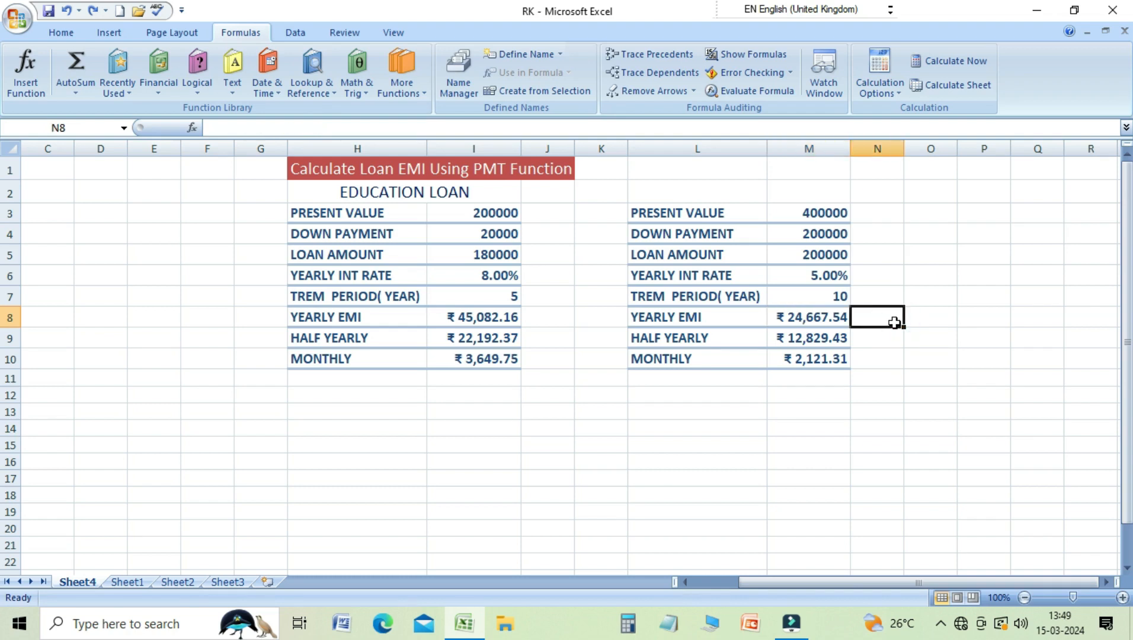
pyautogui.write('=PMT')
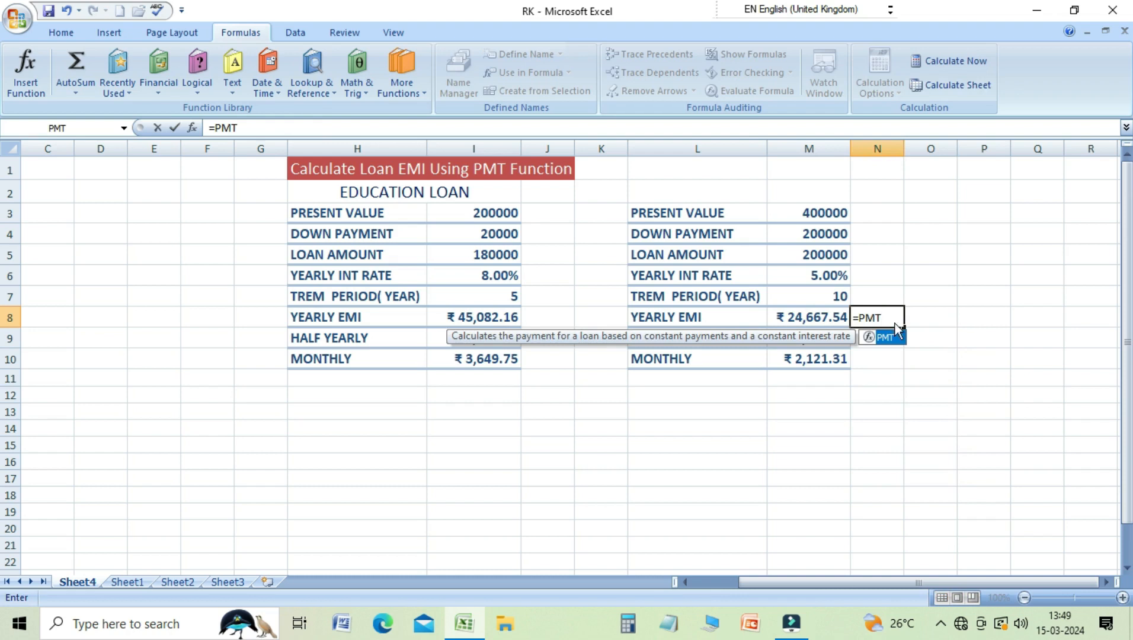
pyautogui.write('(')
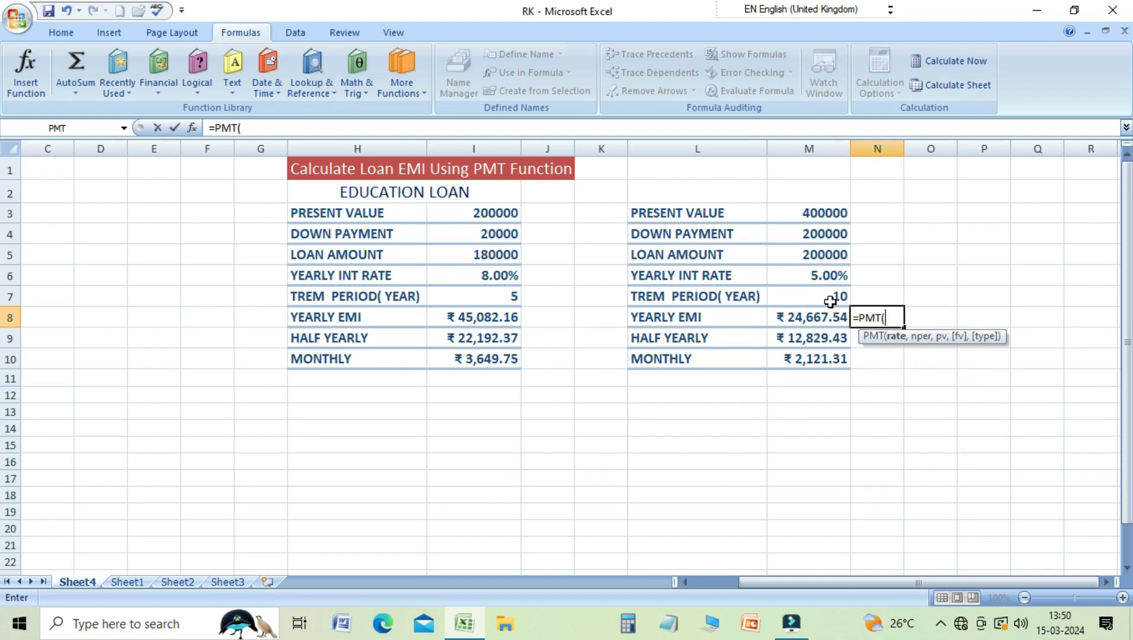
pyautogui.click(821, 277)
pyautogui.write(',')
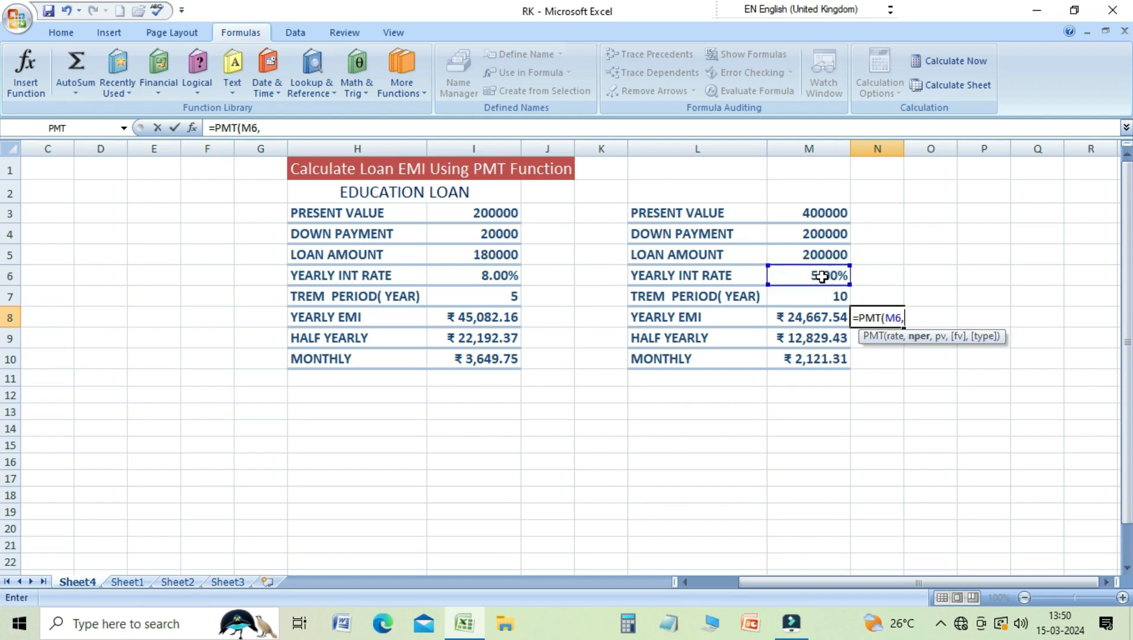
pyautogui.click(832, 300)
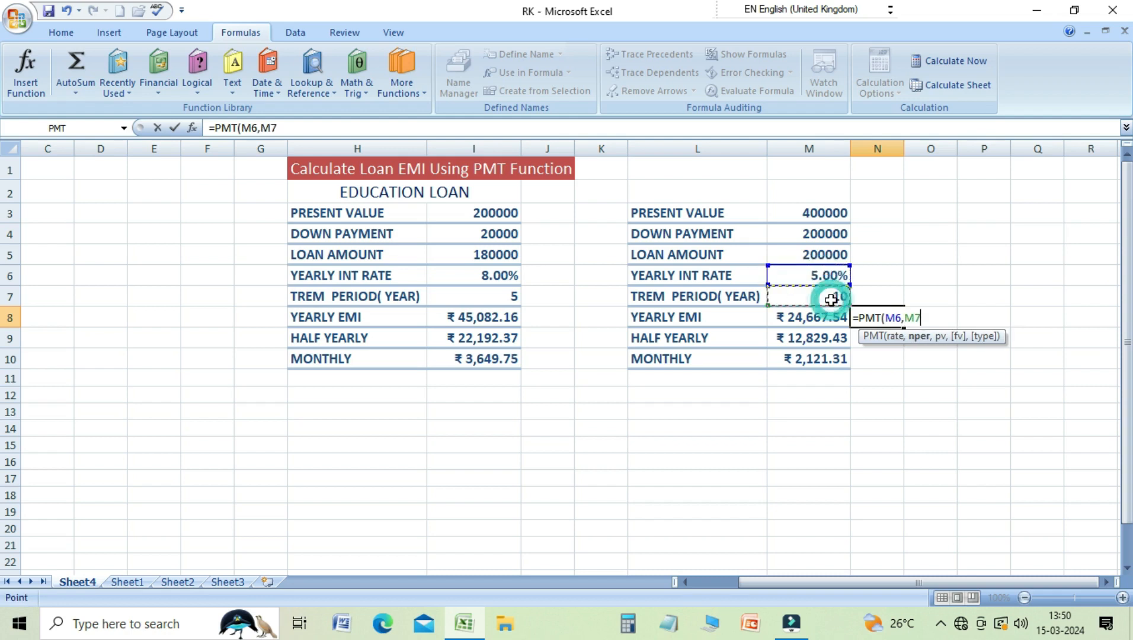
pyautogui.write(',')
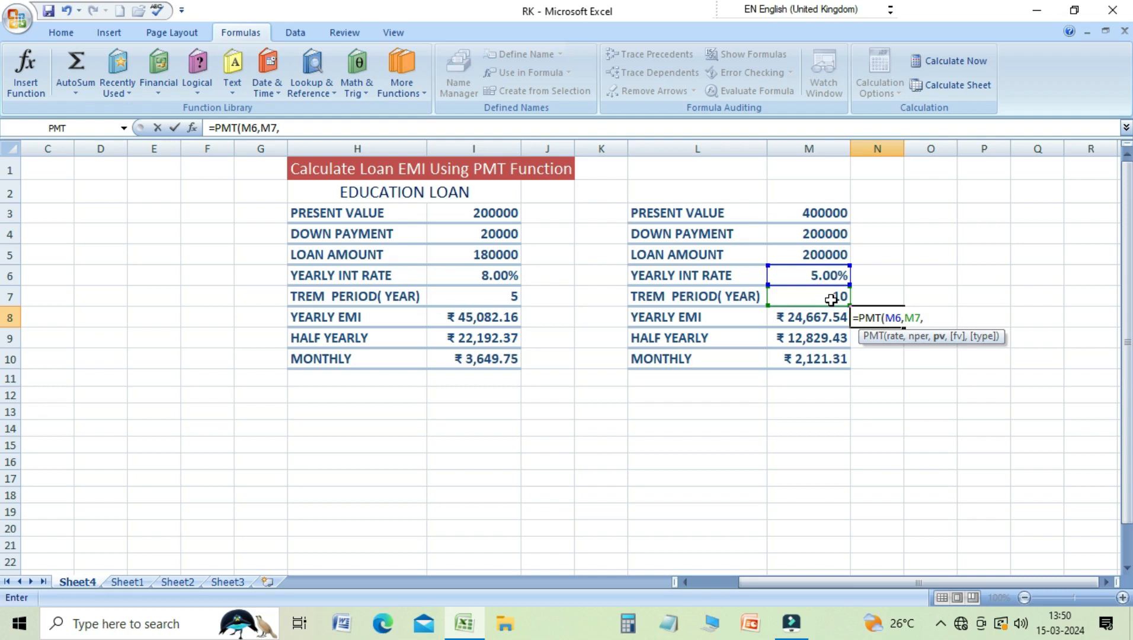
pyautogui.click(816, 256)
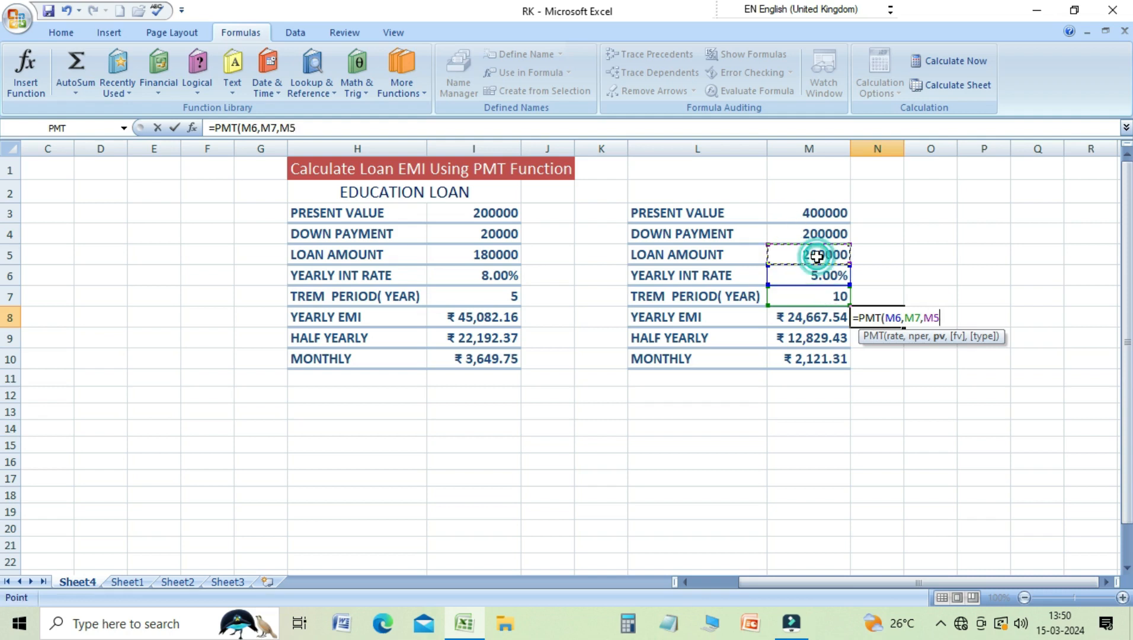
pyautogui.write(',')
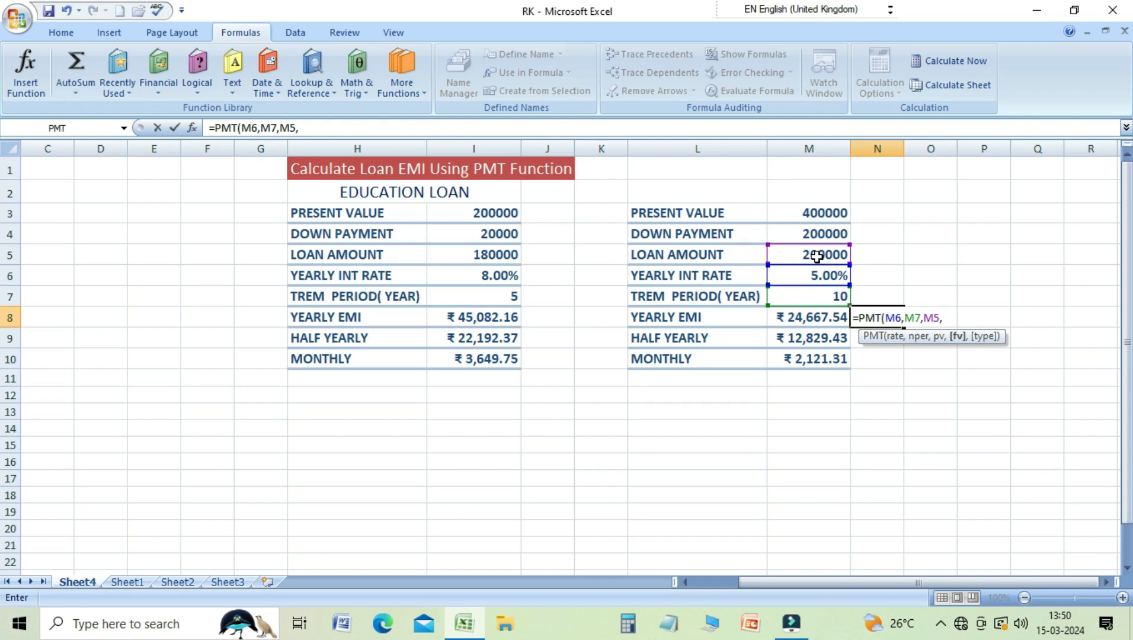
pyautogui.write('0')
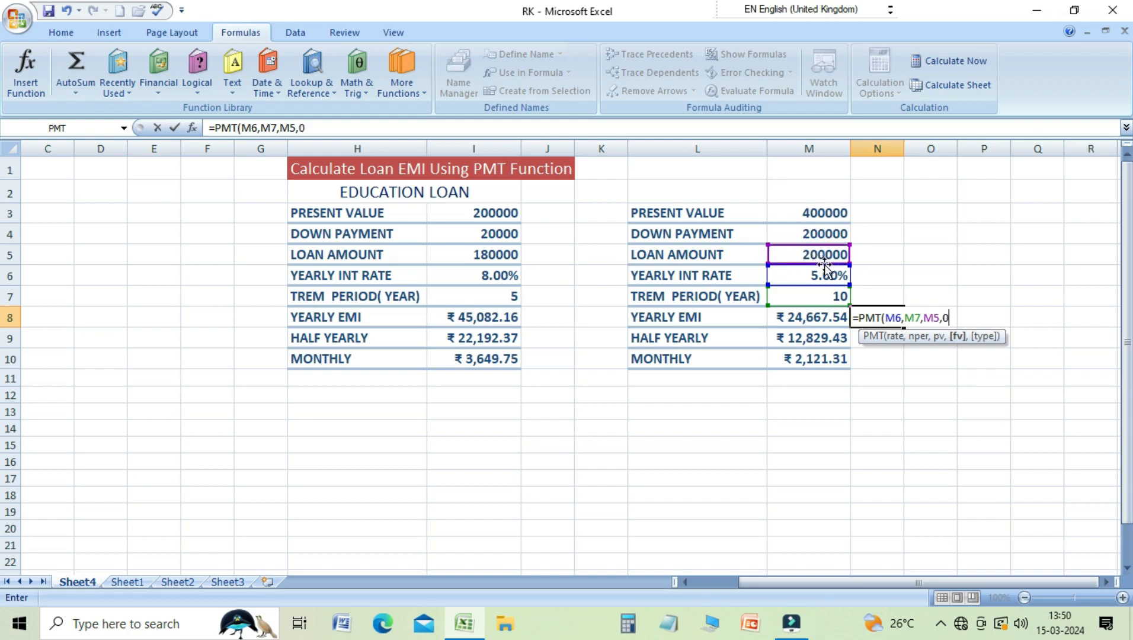
pyautogui.write(',')
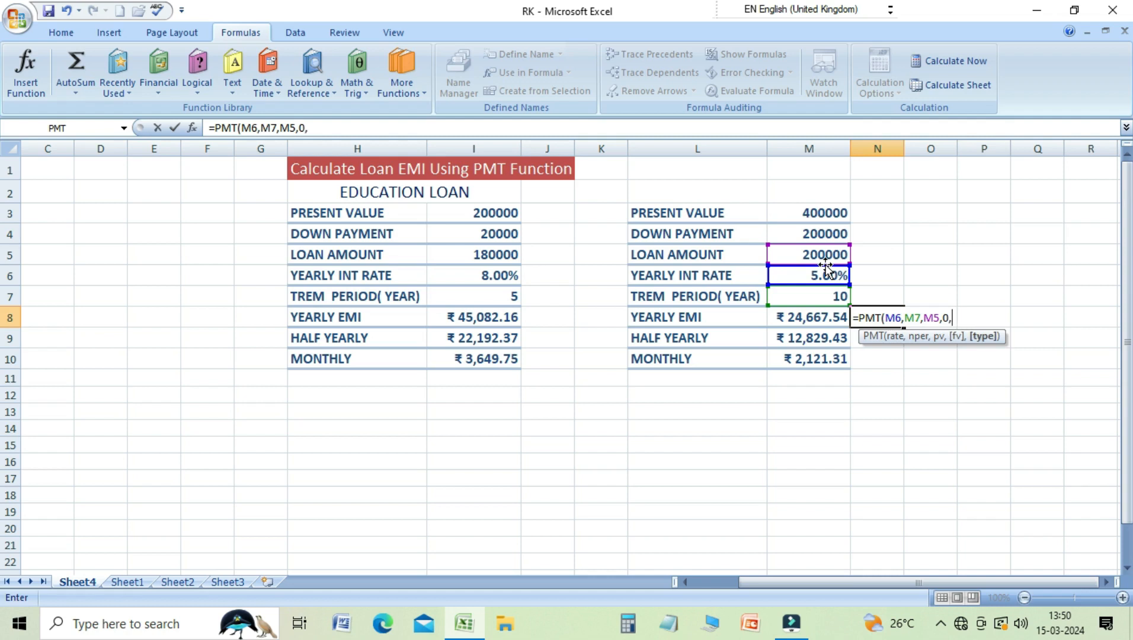
pyautogui.write('0)')
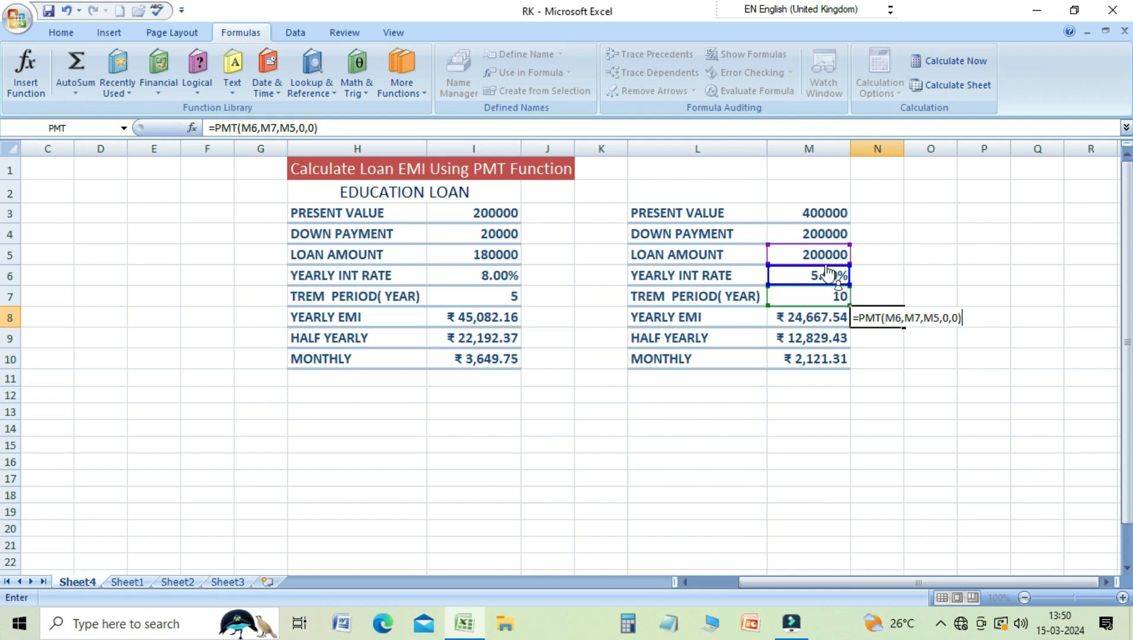
pyautogui.press('Return')
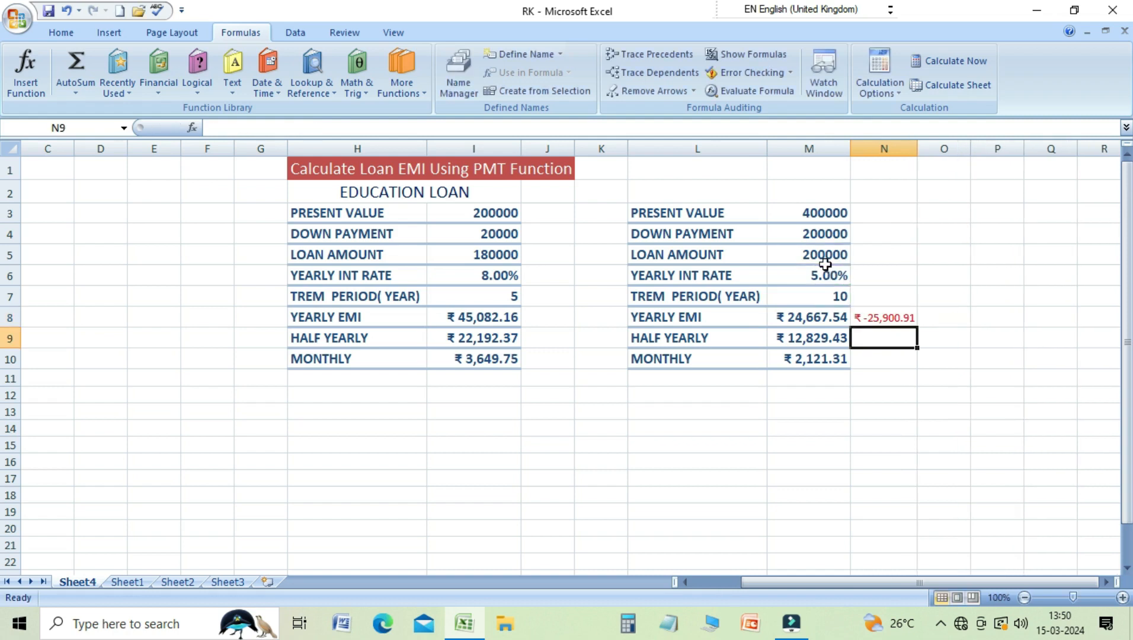
pyautogui.press('Up')
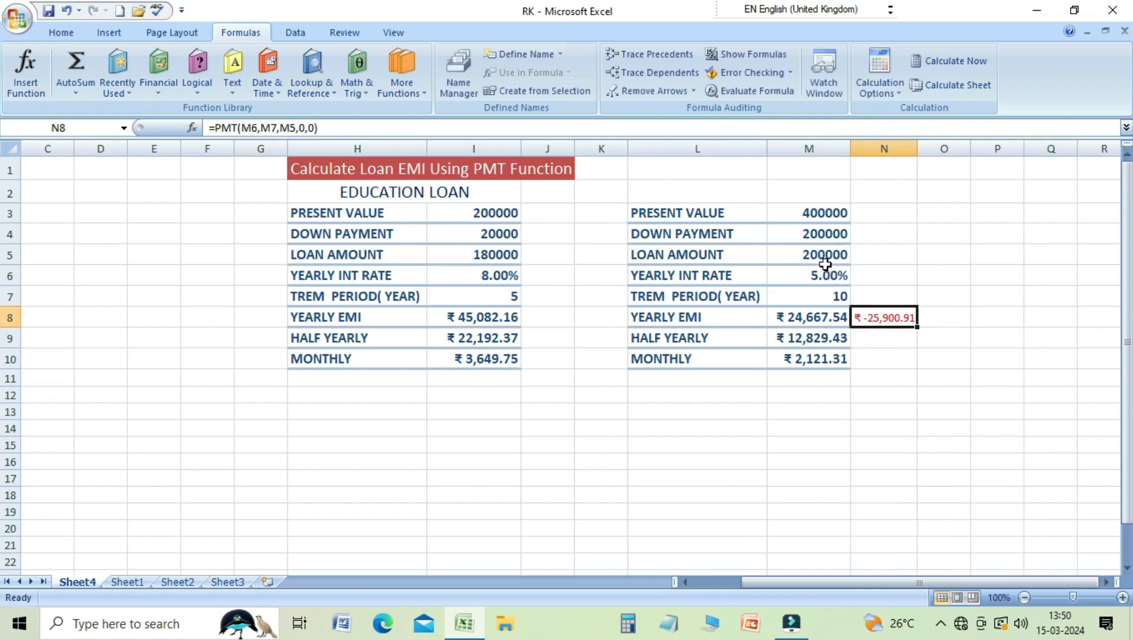
# Calculate the yearly EMI with future value 0 and payment type 0 in N9, using =PMT(M6,M7,M5,0,0).
pyautogui.press('Down')
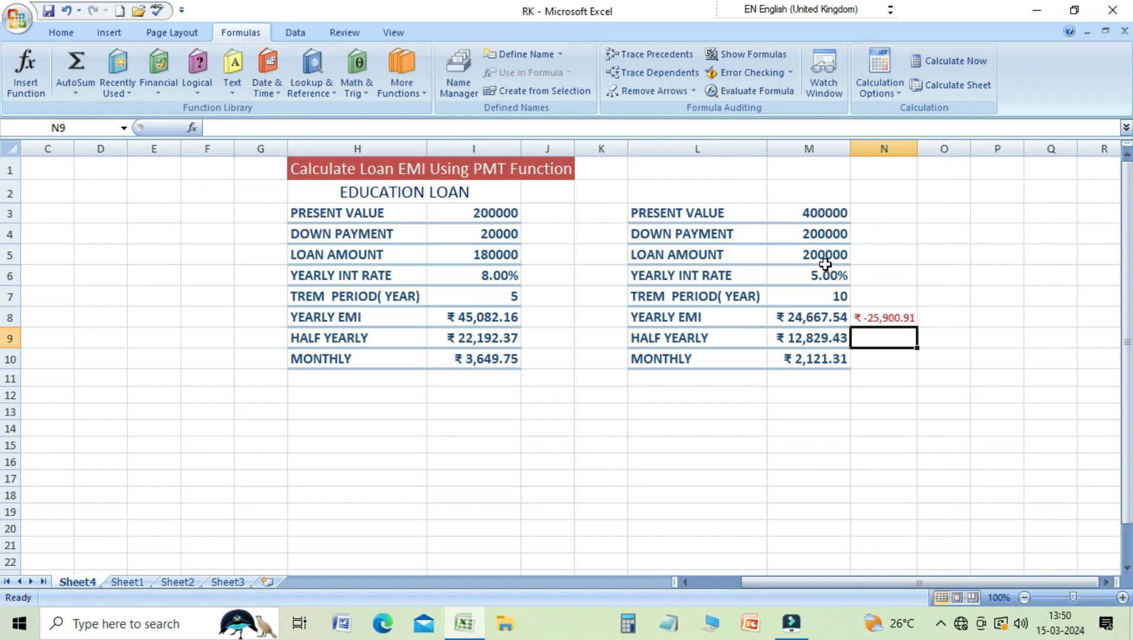
pyautogui.write('=')
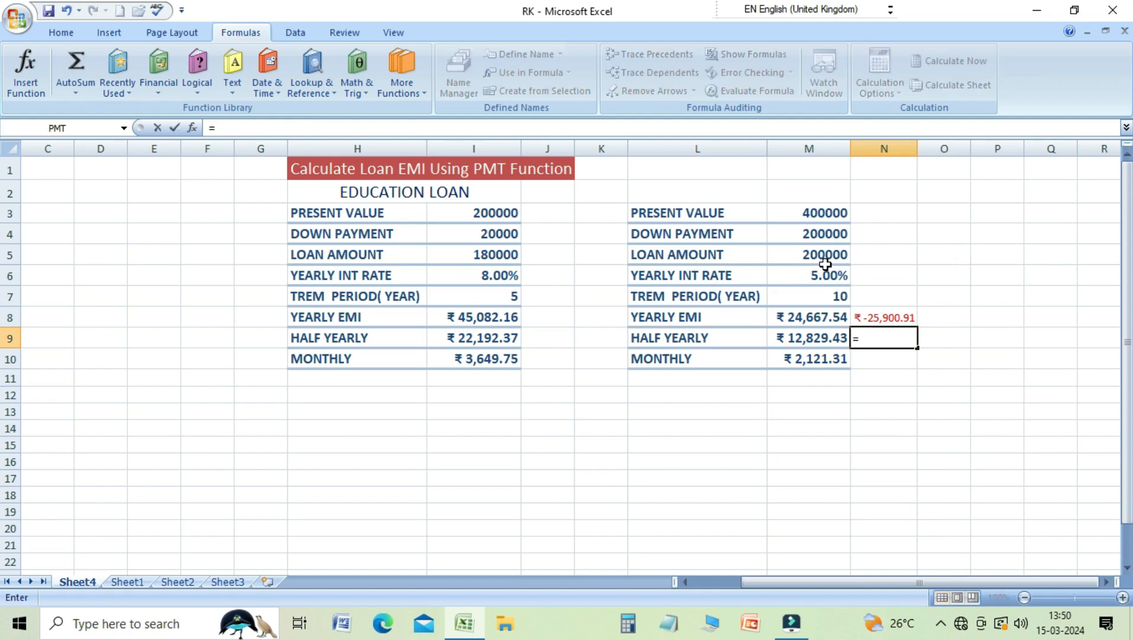
pyautogui.write('PMT')
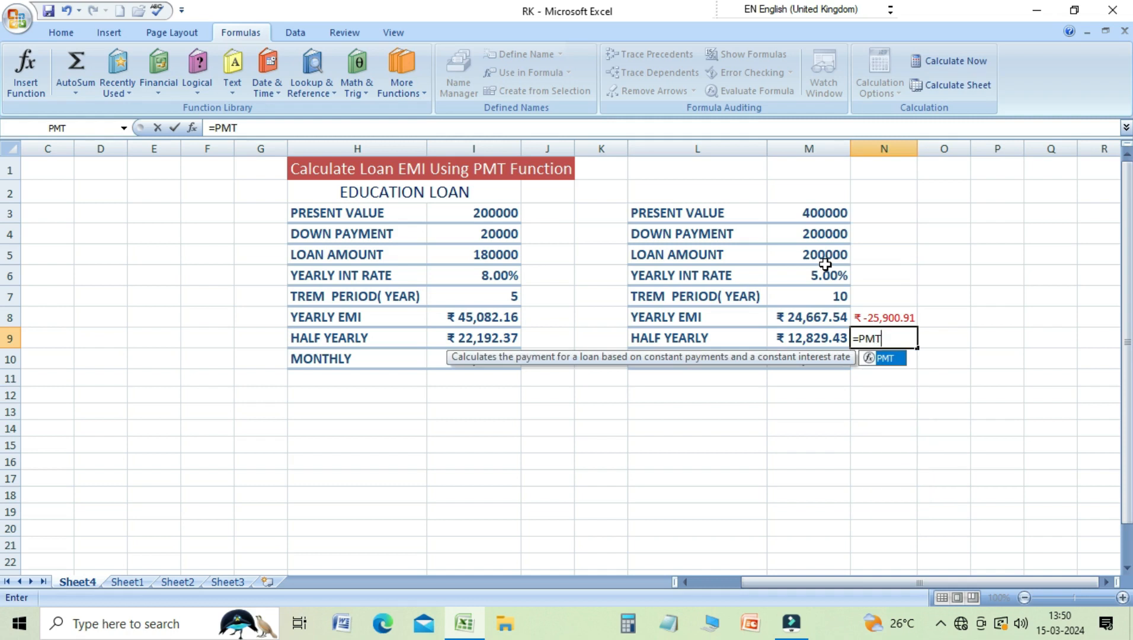
pyautogui.write('(')
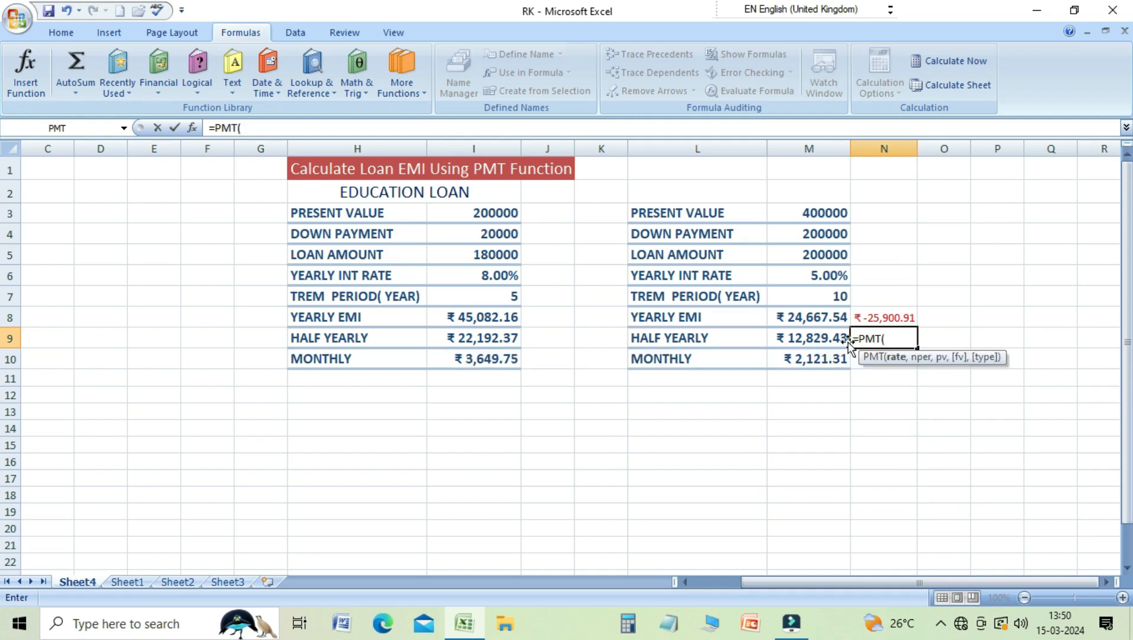
pyautogui.click(811, 275)
pyautogui.write(',')
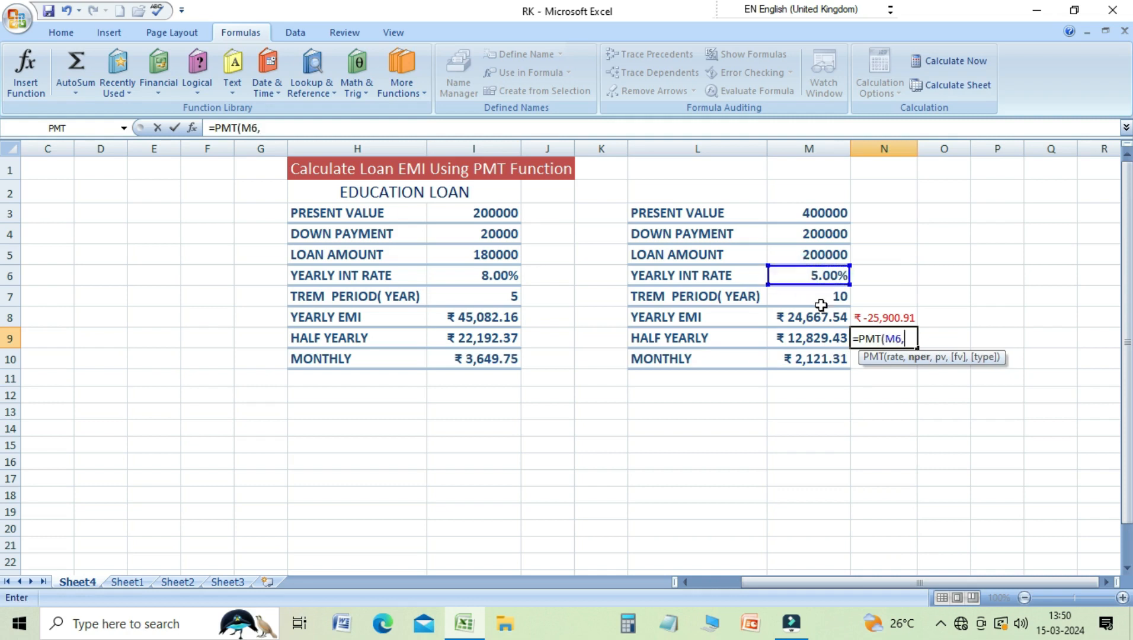
pyautogui.click(816, 297)
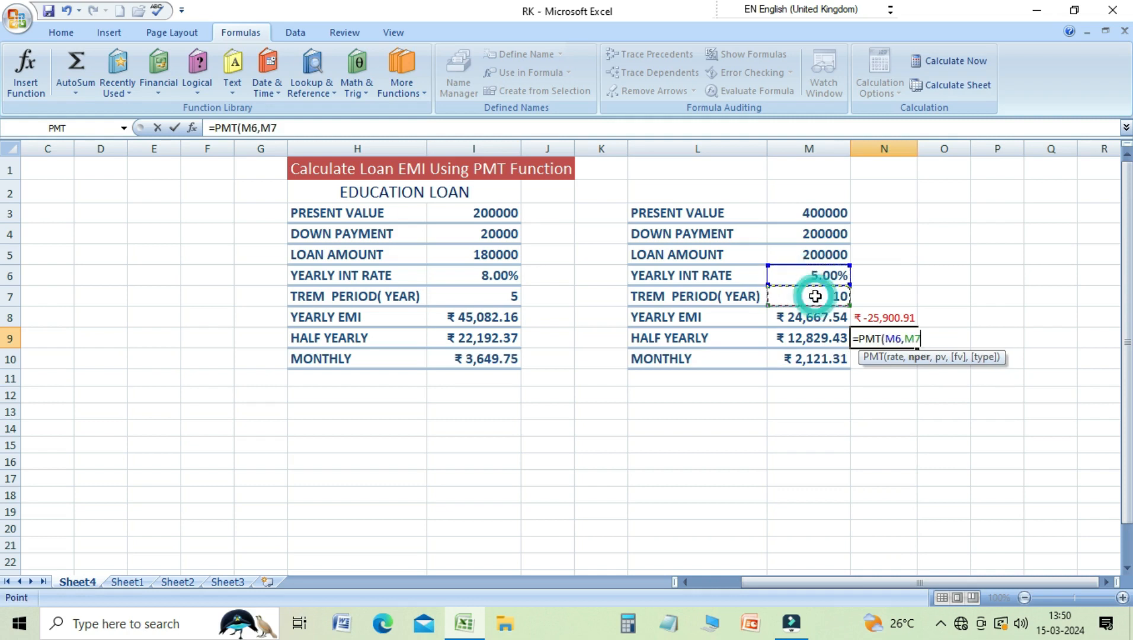
pyautogui.write(',')
pyautogui.click(807, 256)
pyautogui.write(',0,')
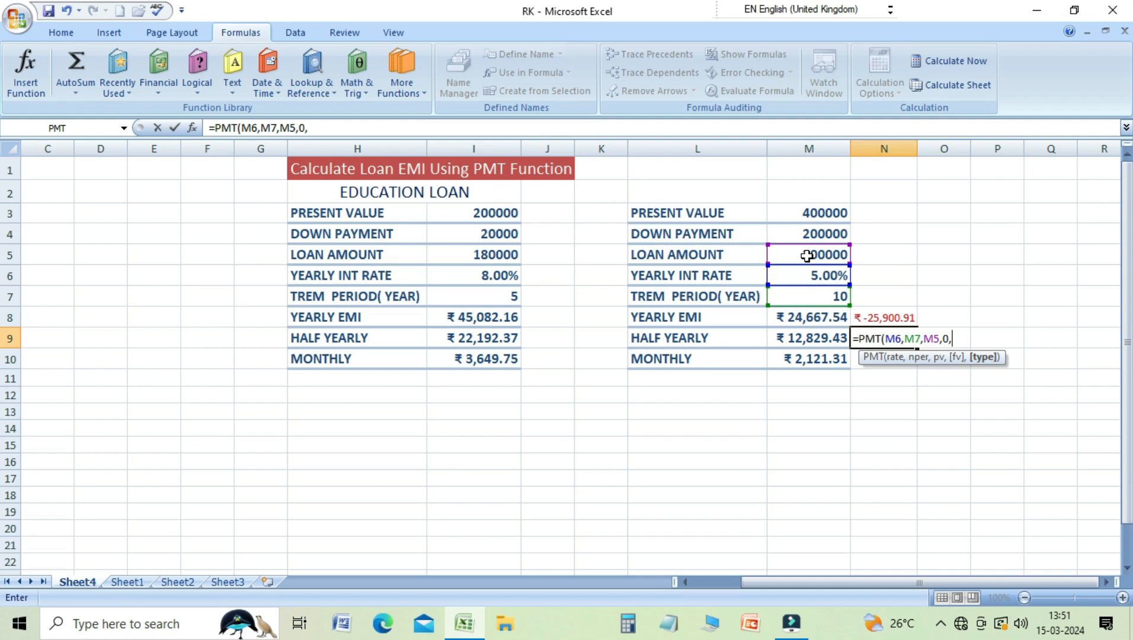
pyautogui.write('0)')
pyautogui.press('Return')
# Change the payment type in the N9 formula to 1, making it =PMT(M6,M7,M5,0,1).
pyautogui.press('Up')
pyautogui.press('Up')
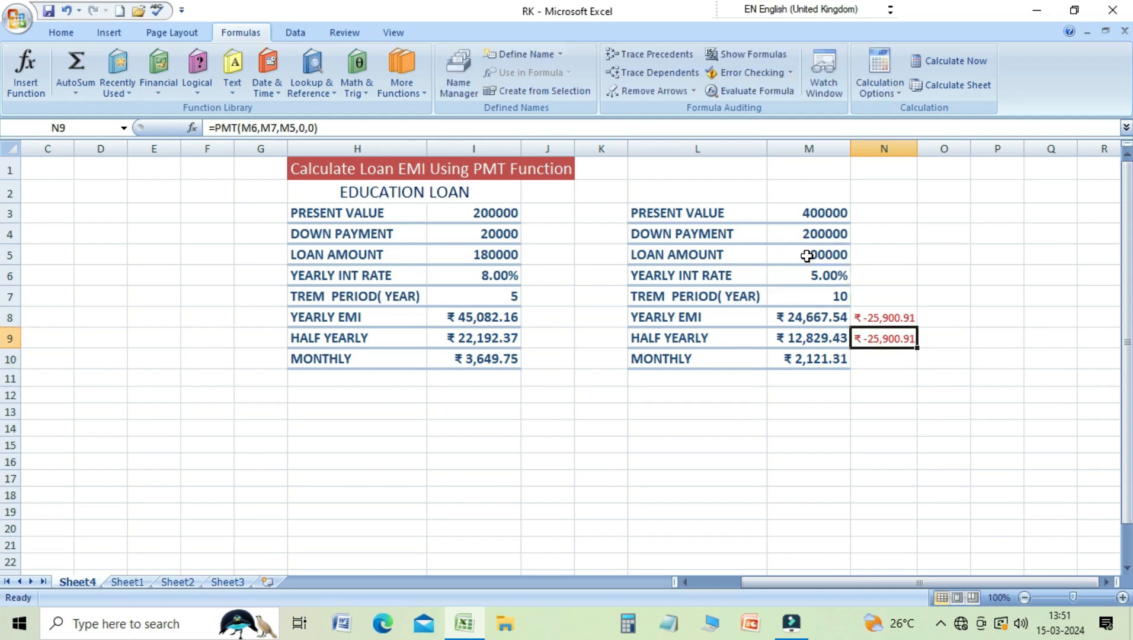
pyautogui.press('Down')
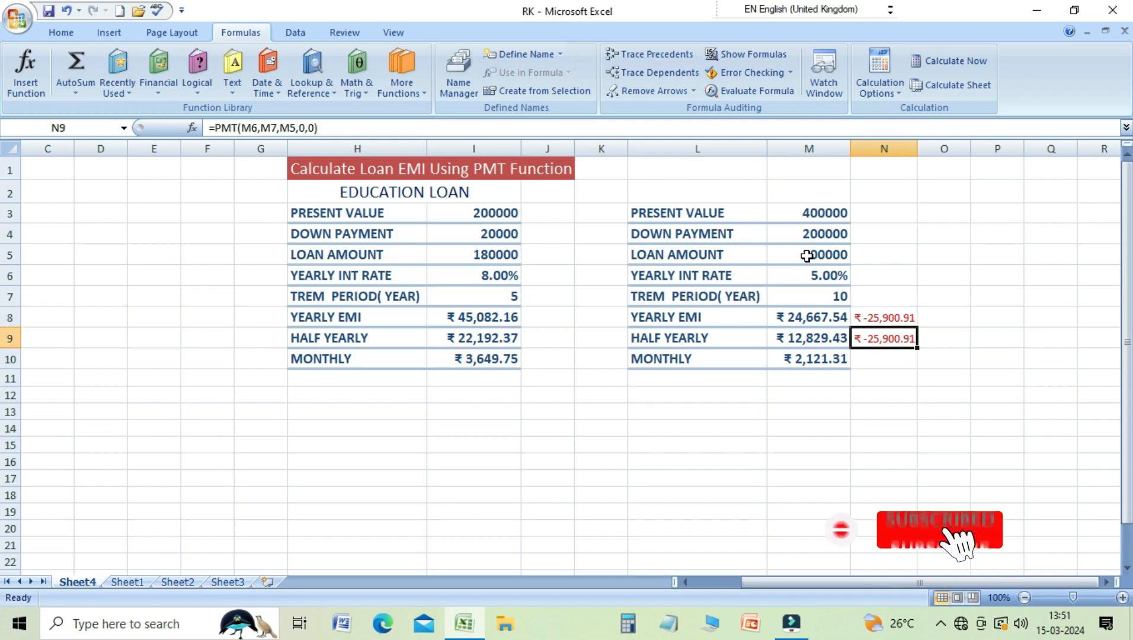
pyautogui.press('F2')
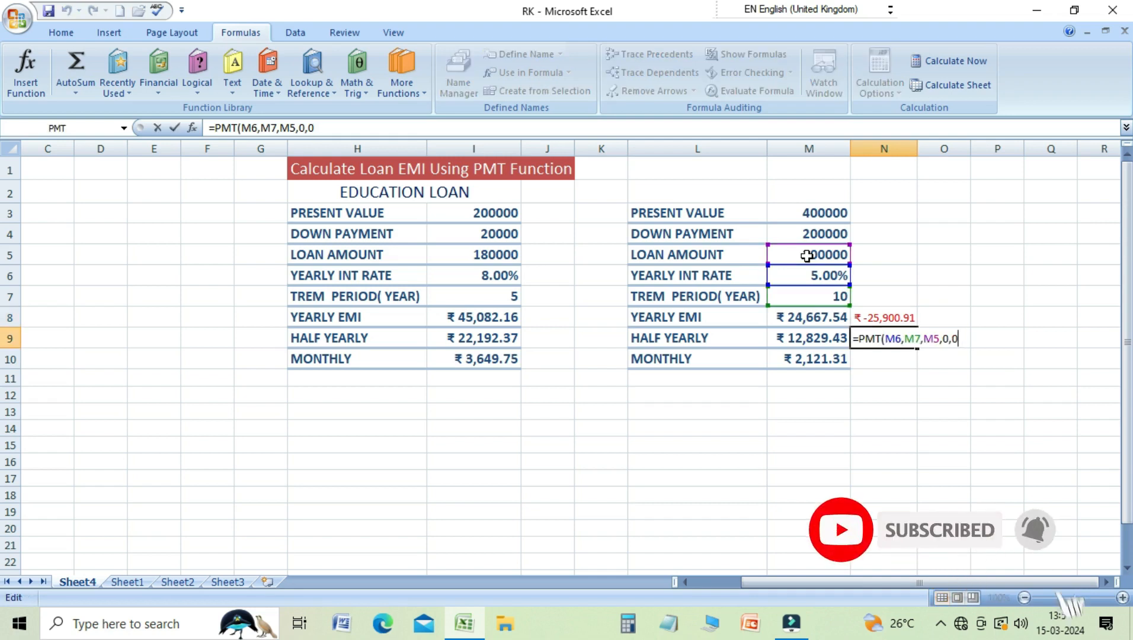
pyautogui.press('BackSpace')
pyautogui.press('BackSpace')
pyautogui.write('1)')
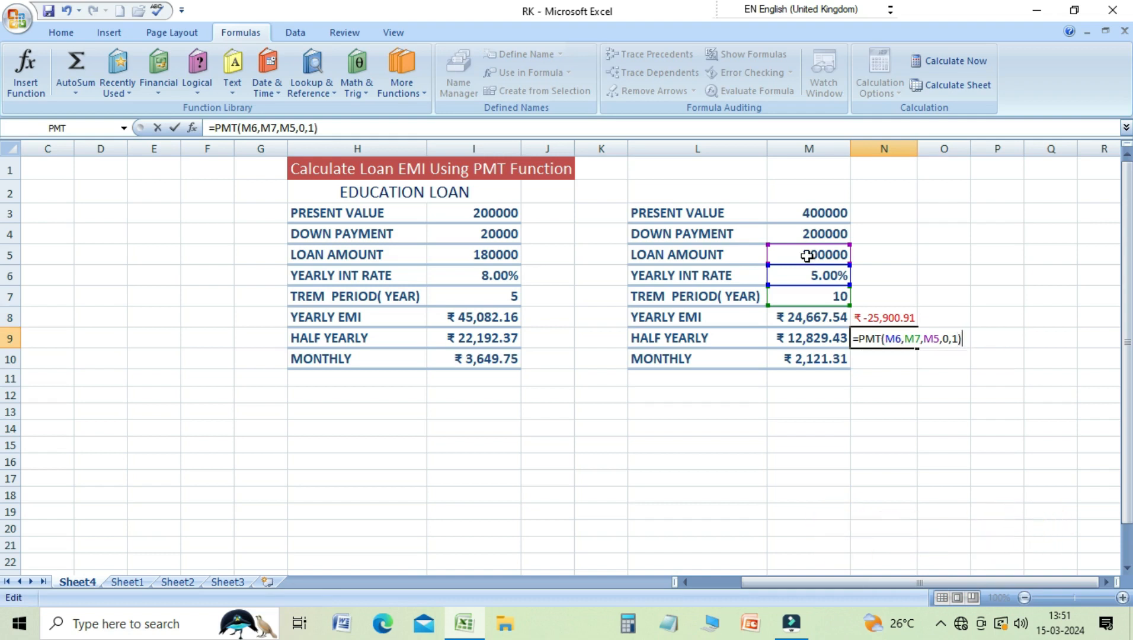
pyautogui.press('Return')
pyautogui.press('Up')
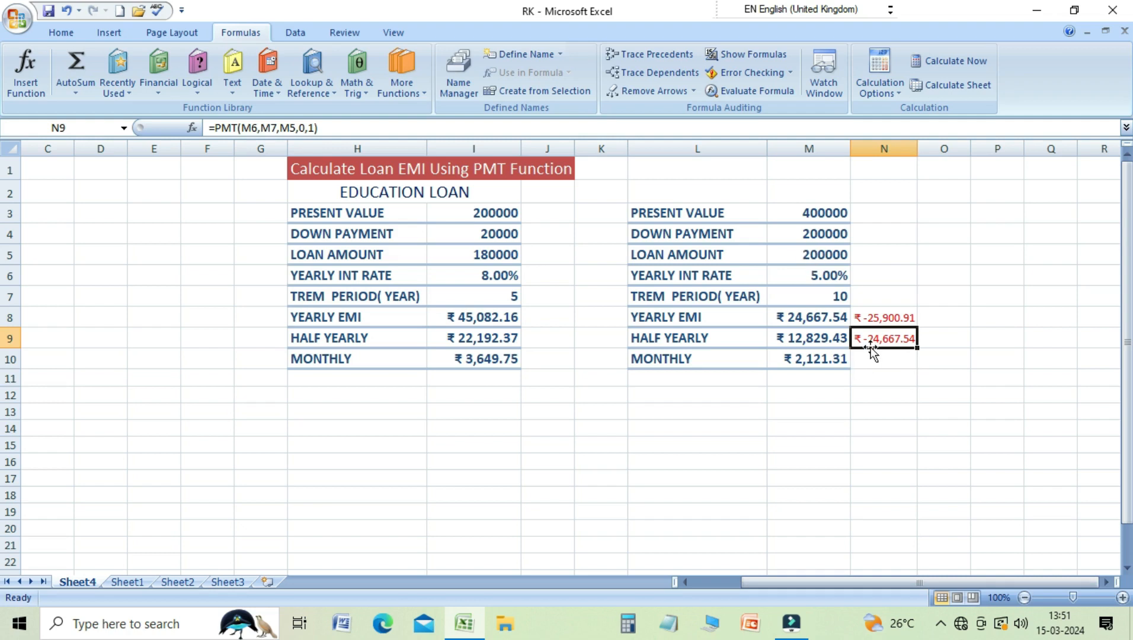
# Compare the type 0 and type 1 EMI formulas in N8 and N9, and review the second table's loan inputs and yearly EMI formula.
pyautogui.click(877, 318)
pyautogui.click(888, 338)
pyautogui.click(886, 322)
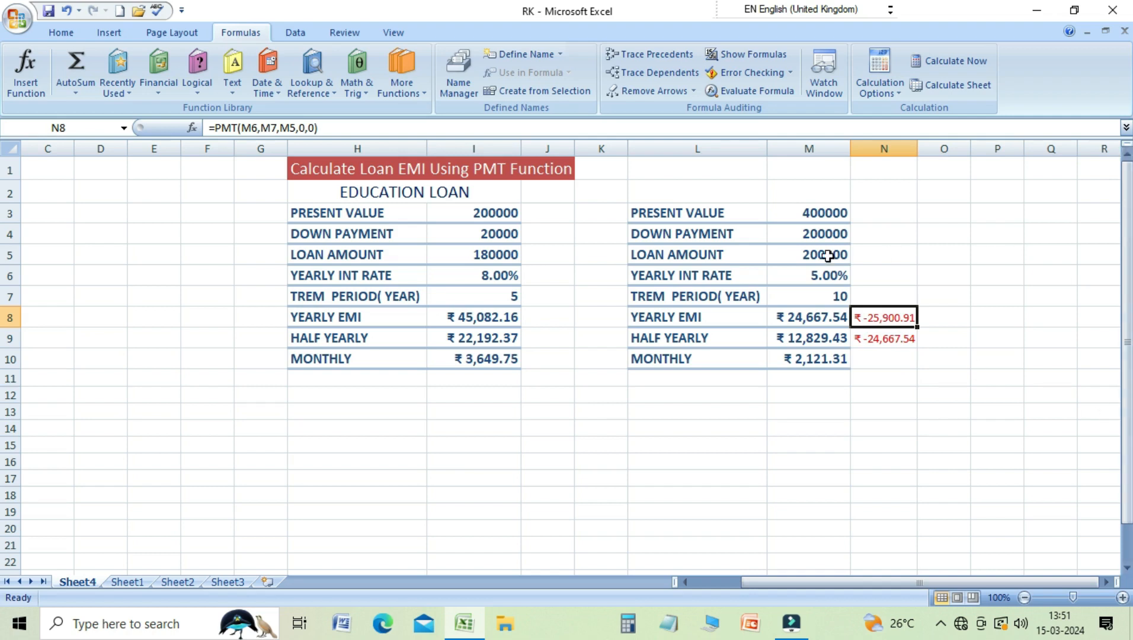
pyautogui.click(790, 223)
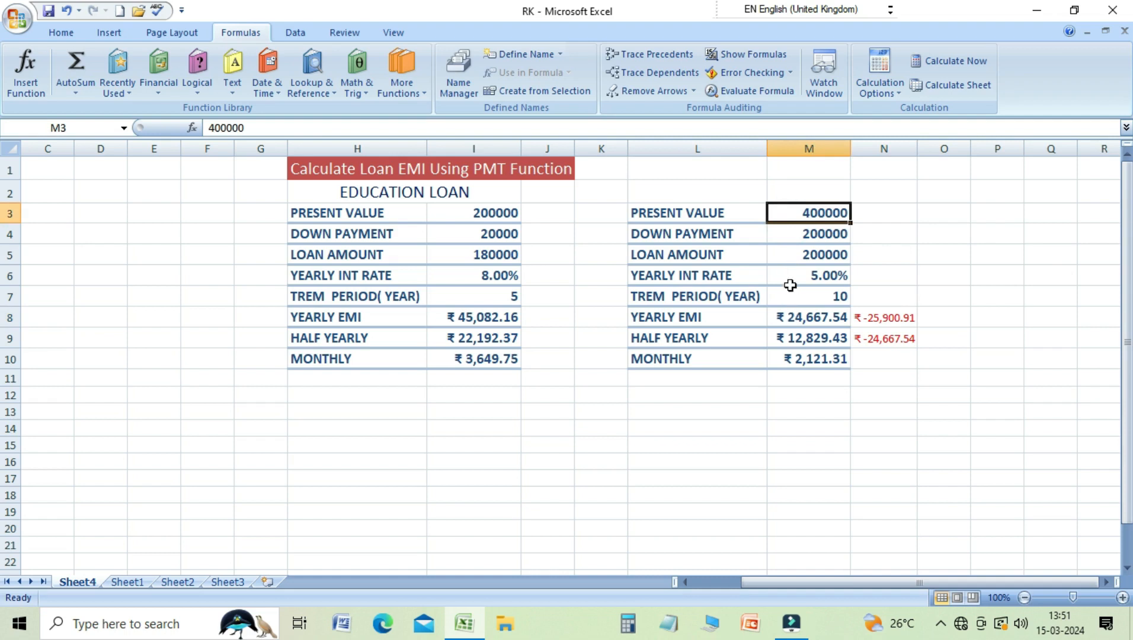
pyautogui.click(790, 237)
pyautogui.click(792, 277)
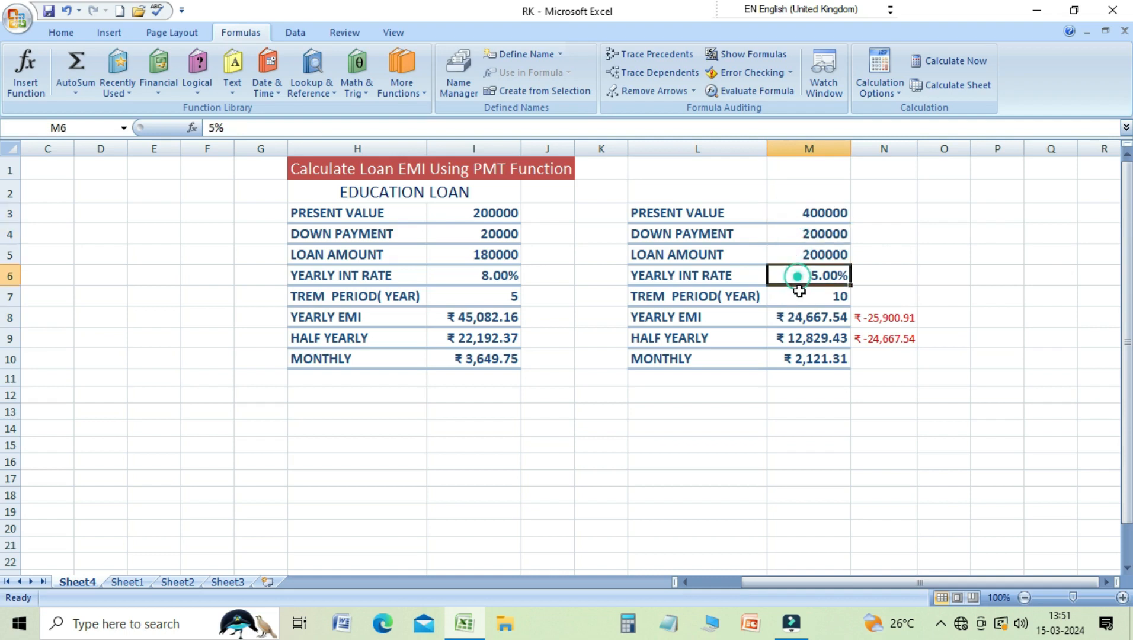
pyautogui.click(802, 326)
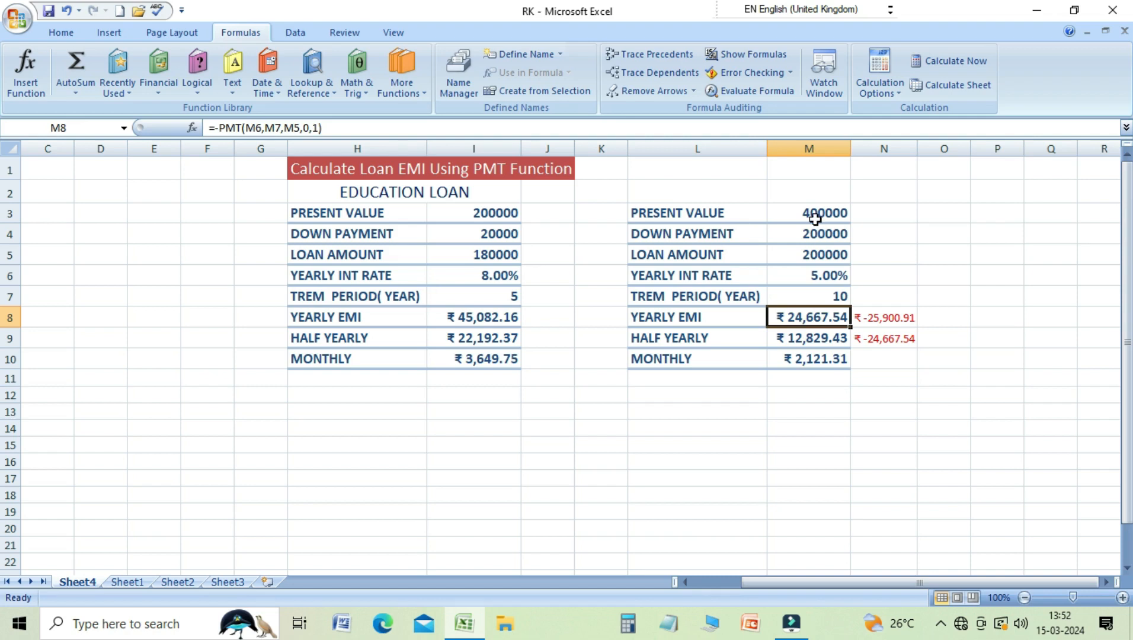
pyautogui.click(512, 445)
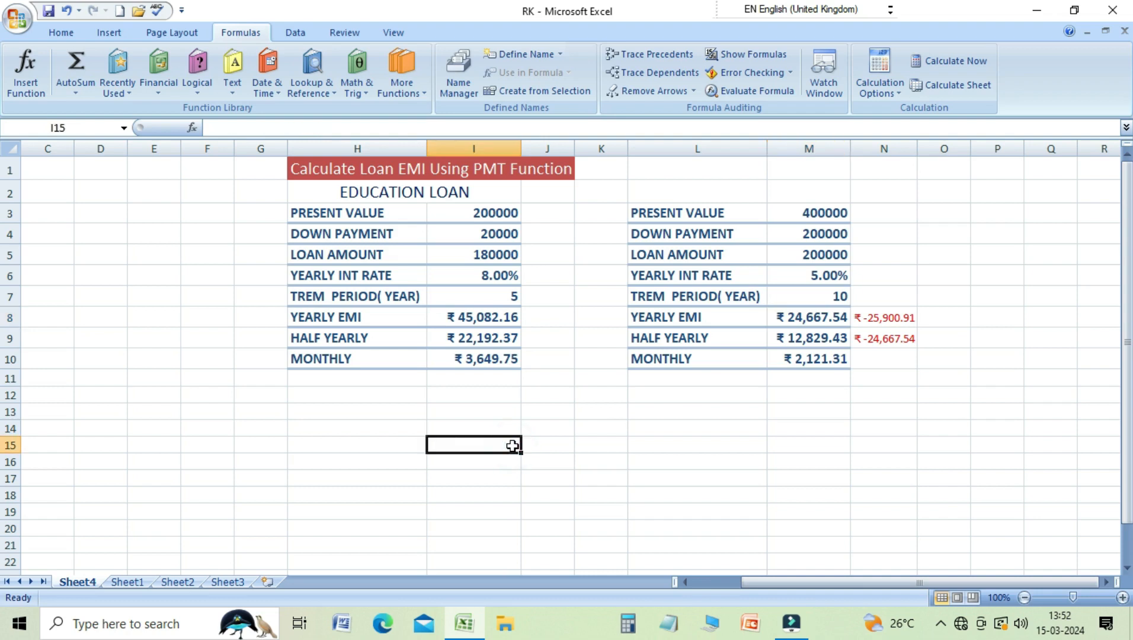